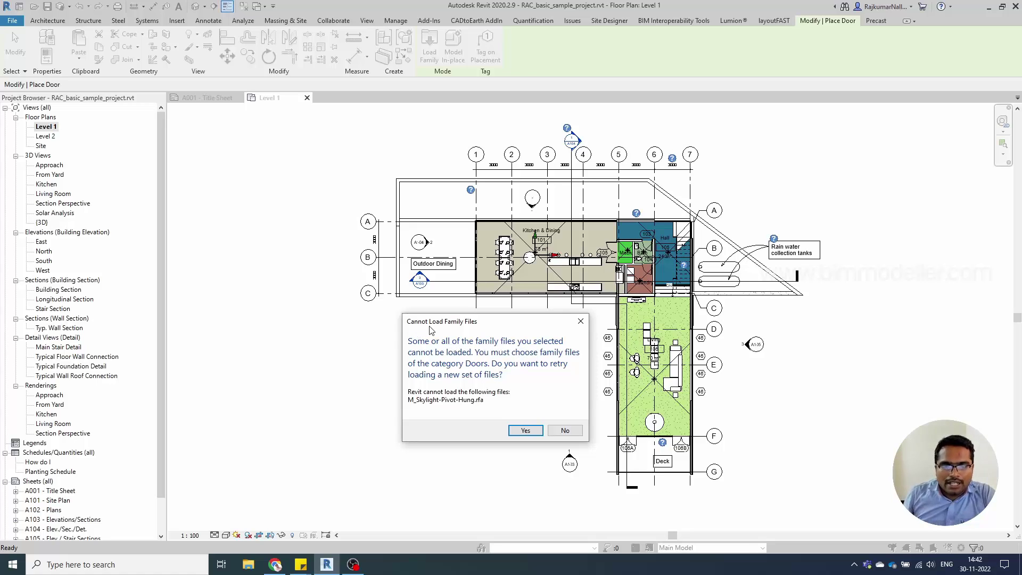
# Dismiss the warning and retry loading M_Window-Casement-Double-Sash-Variable.rfa, which is also rejected as a door
pyautogui.moveTo(468, 331)
pyautogui.mouseDown()
pyautogui.moveTo(442, 330)
pyautogui.moveTo(433, 315)
pyautogui.moveTo(466, 329)
pyautogui.mouseUp()
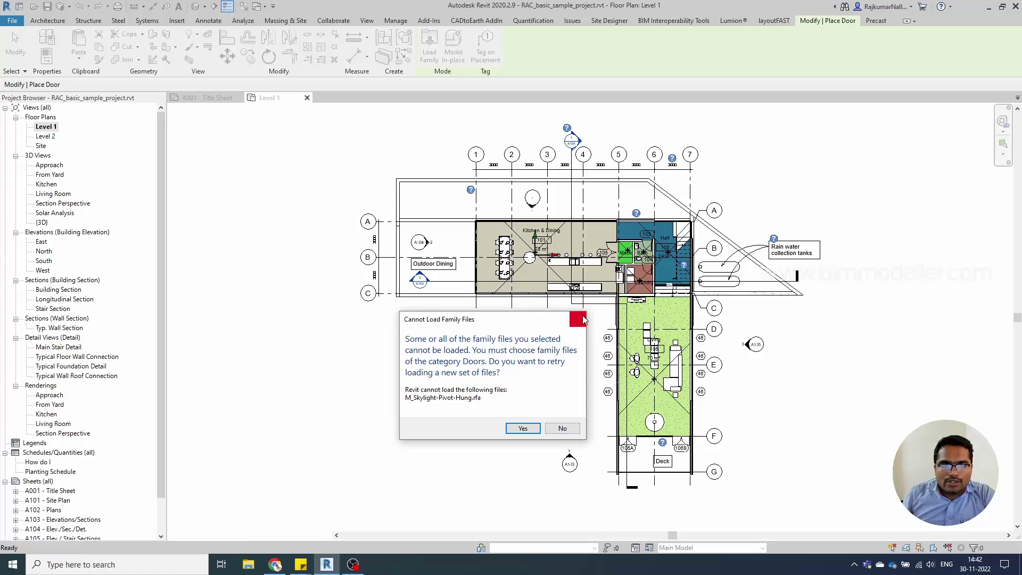
pyautogui.click(562, 428)
pyautogui.click(429, 53)
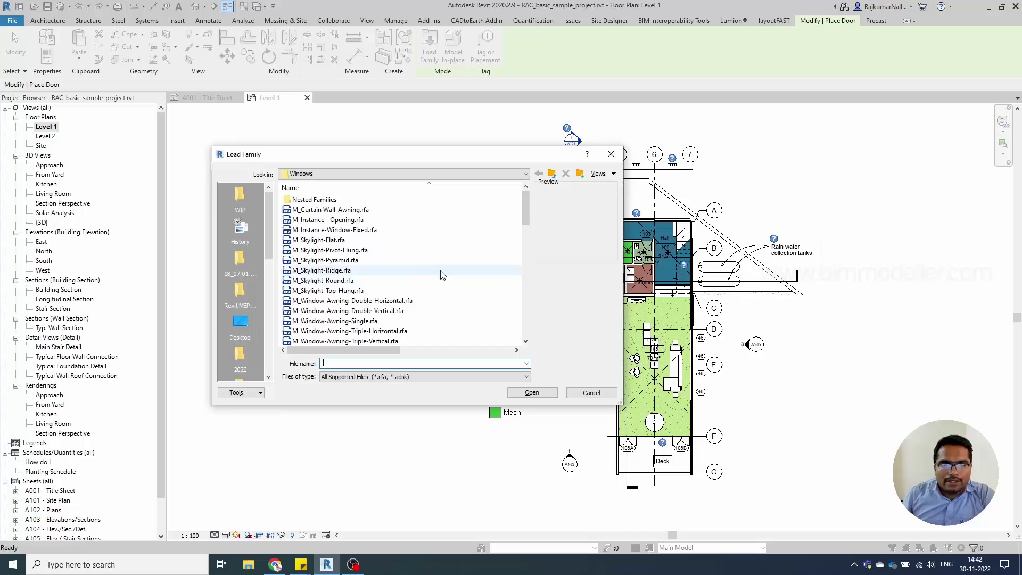
pyautogui.scroll(-5, 365, 326)
pyautogui.click(364, 321)
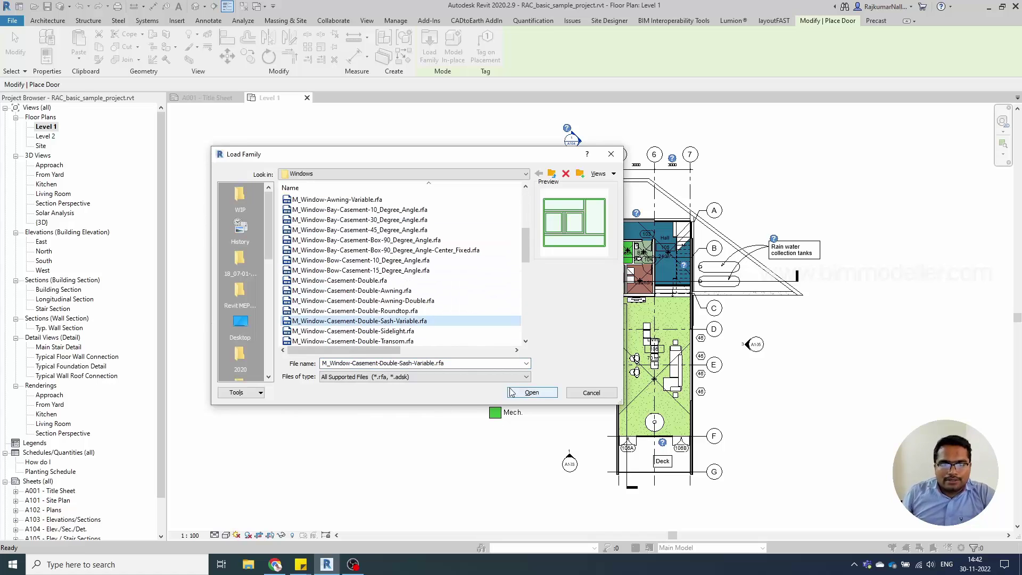
pyautogui.click(526, 393)
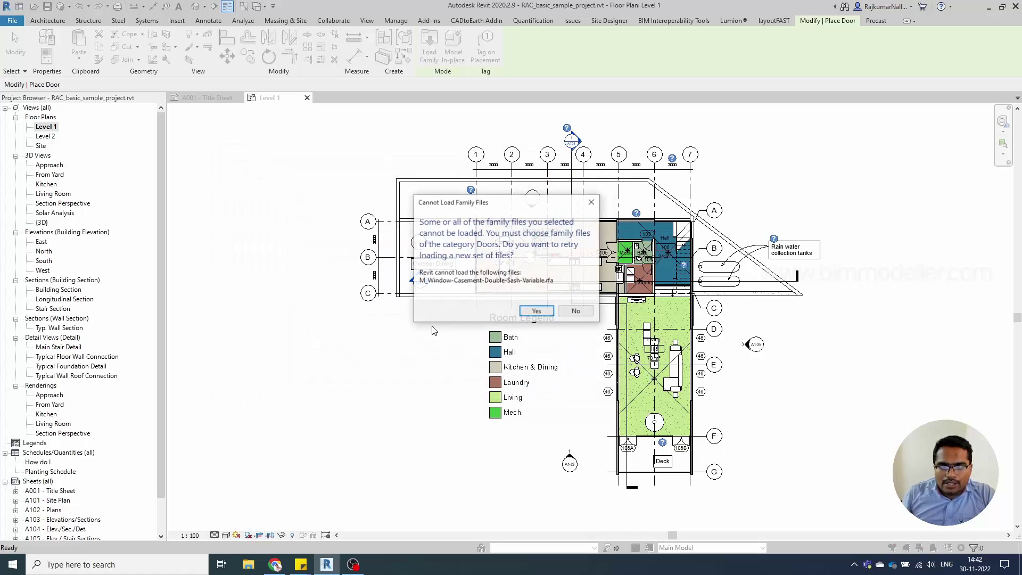
pyautogui.moveTo(489, 209); pyautogui.dragTo(479, 319)
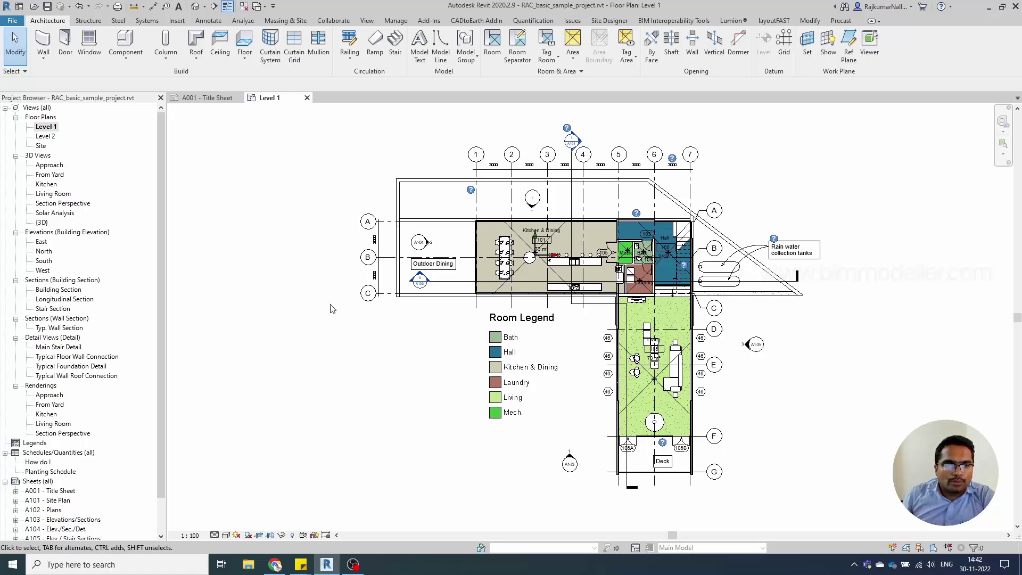
# Place a door on the top exterior wall of the Level 1 plan
pyautogui.click(65, 42)
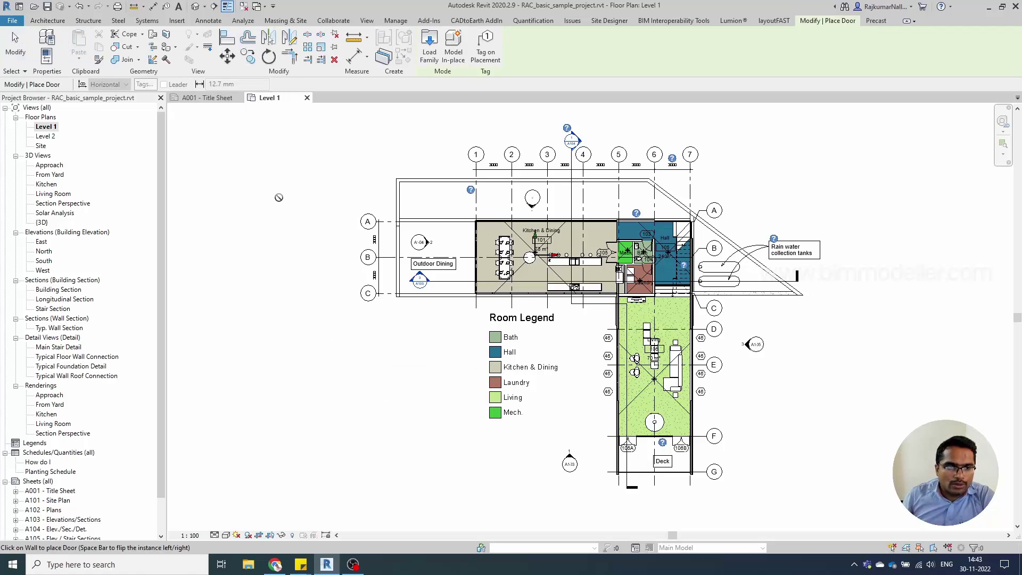
pyautogui.scroll(3, 438, 180)
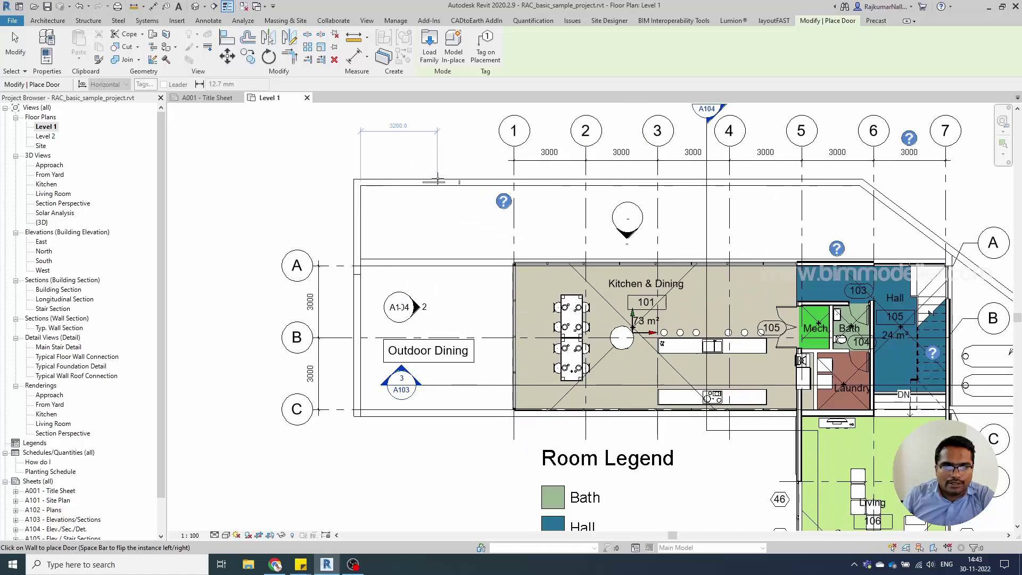
pyautogui.click(434, 181)
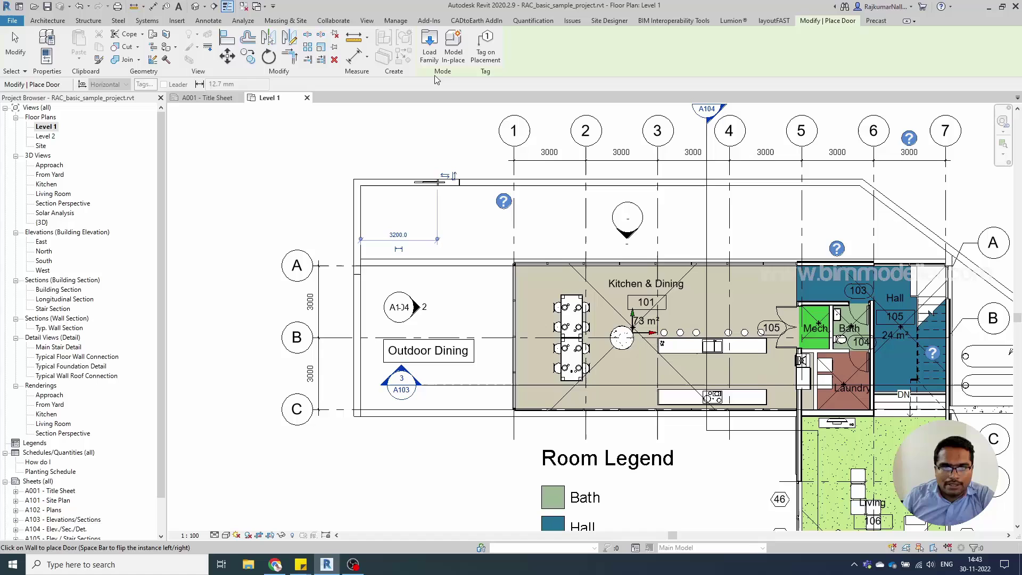
# Try loading M_Window-Casement-Double-Roundtop.rfa as a door family and dismiss the resulting warning
pyautogui.click(431, 57)
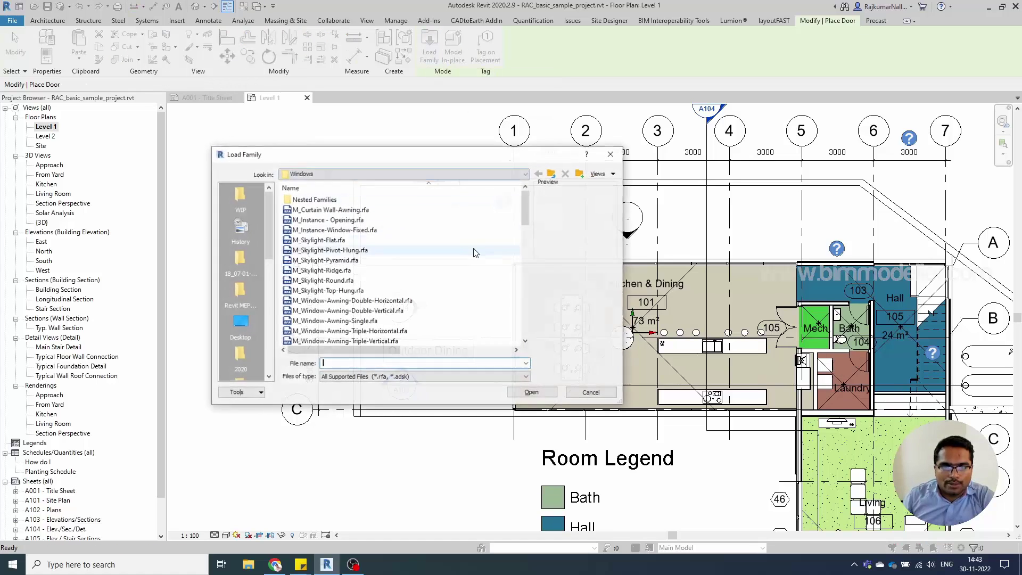
pyautogui.click(428, 314)
pyautogui.scroll(-5, 430, 319)
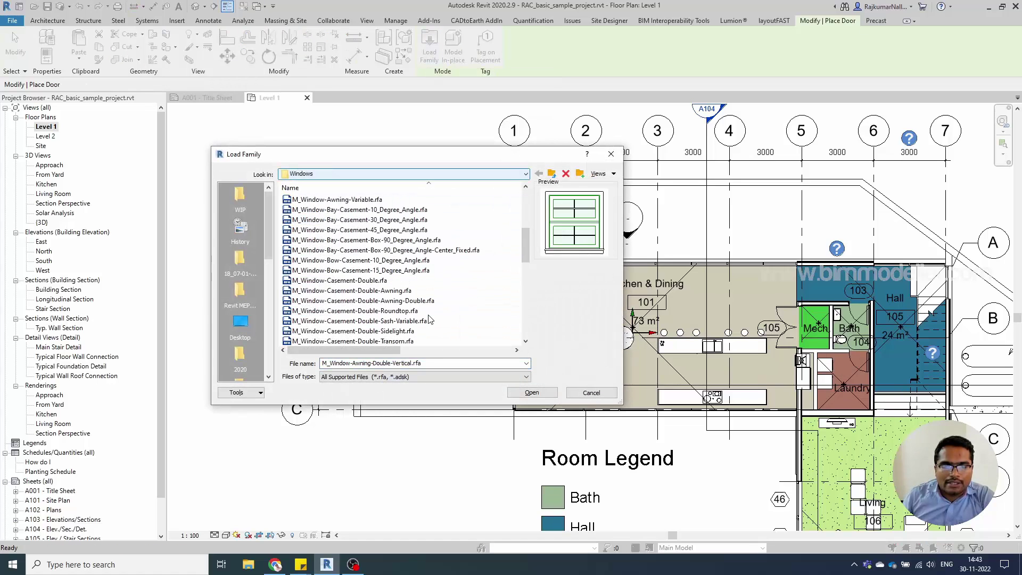
pyautogui.click(429, 311)
pyautogui.click(521, 393)
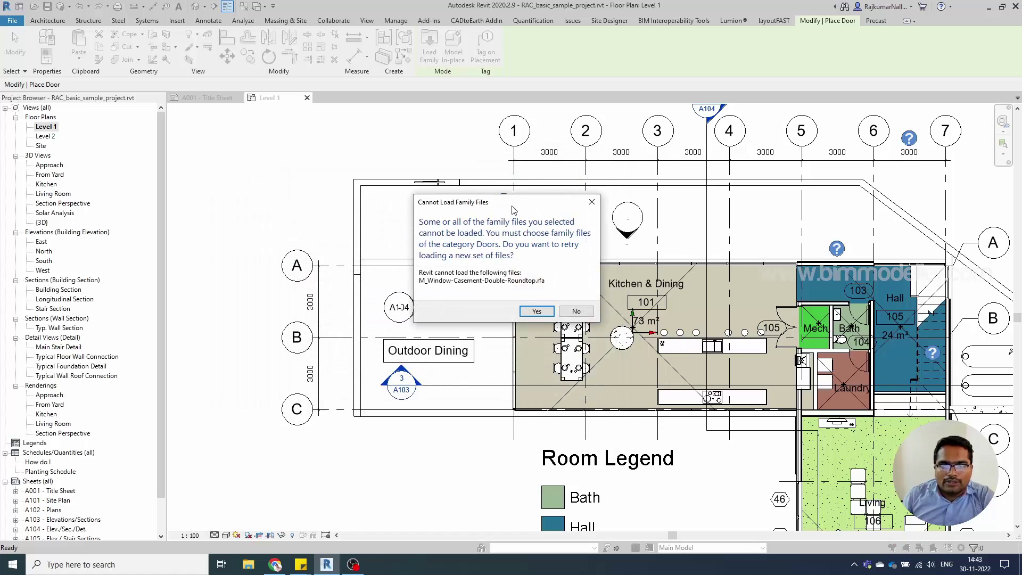
pyautogui.moveTo(514, 211); pyautogui.dragTo(454, 217)
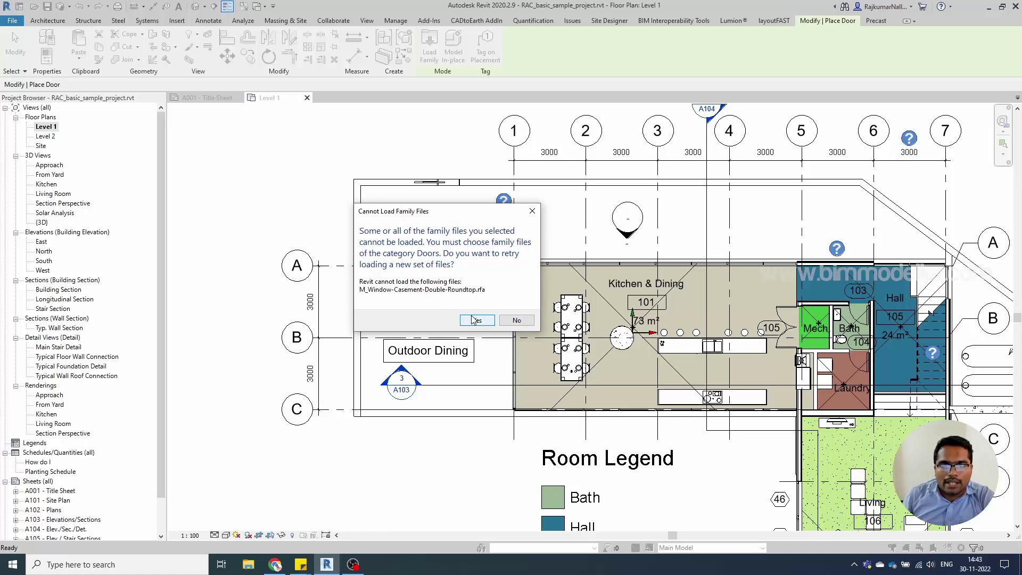
pyautogui.moveTo(459, 219); pyautogui.dragTo(442, 179)
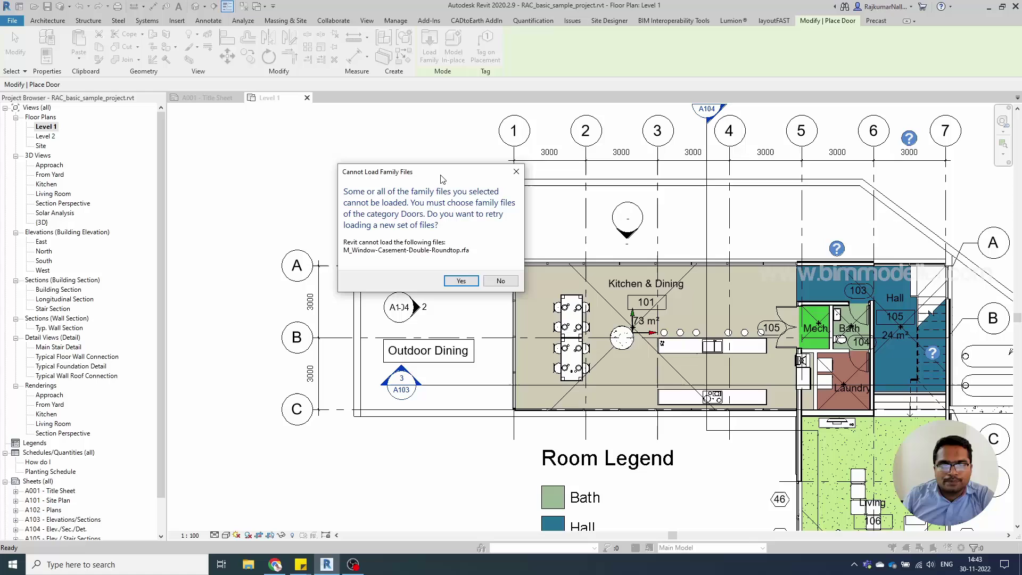
pyautogui.click(516, 171)
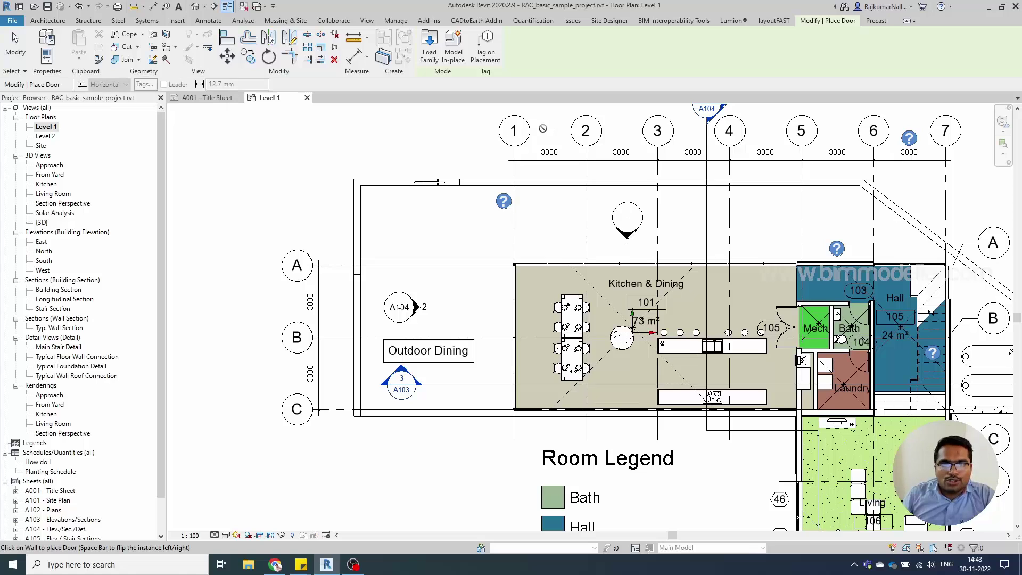
# Load M_Door-Double-Glass.rfa from US Metric > Doors with the 1800 x 2000mm type
pyautogui.click(430, 43)
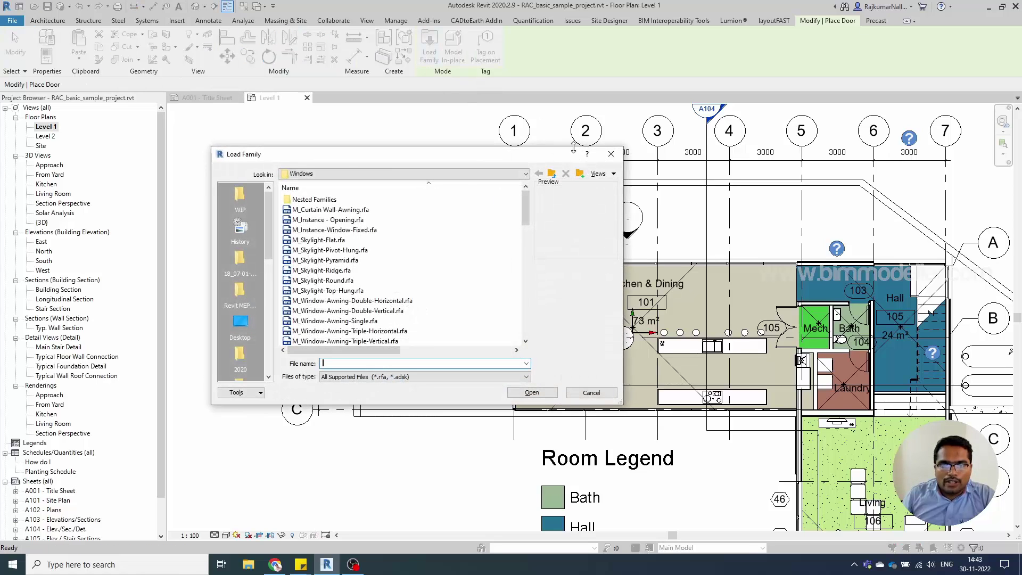
pyautogui.click(552, 174)
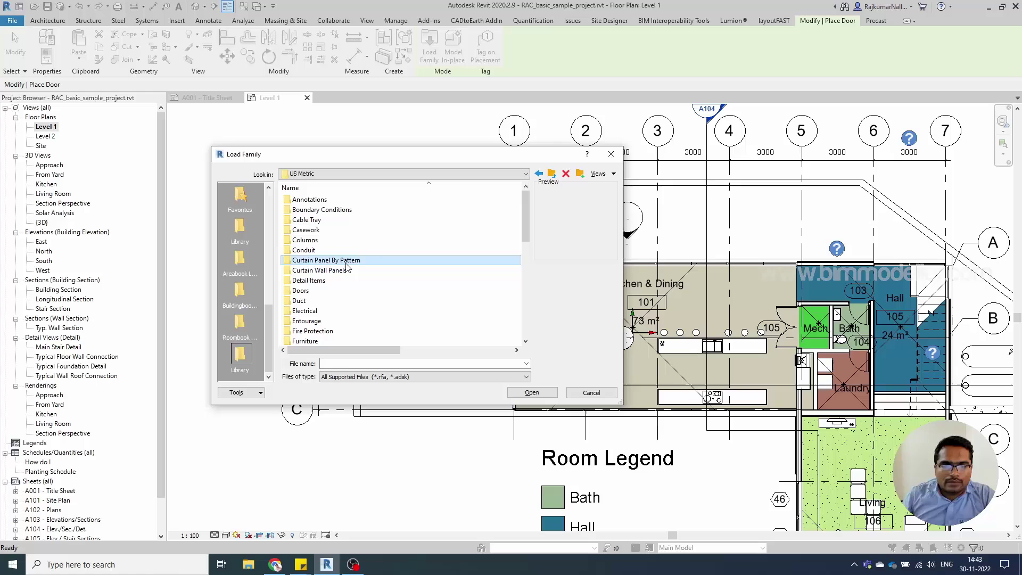
pyautogui.click(314, 281)
pyautogui.doubleClick(330, 291)
pyautogui.click(346, 250)
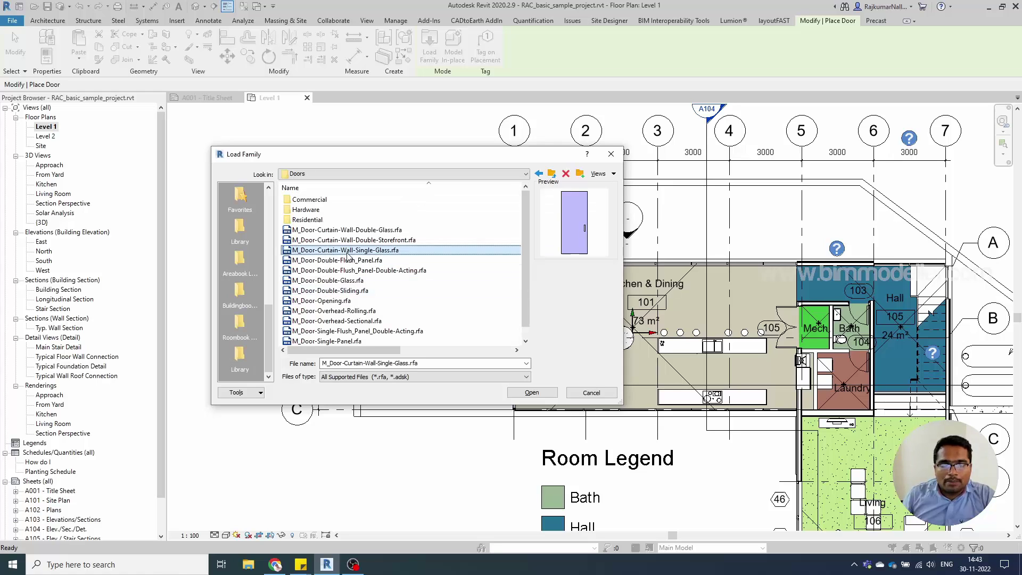
pyautogui.scroll(-1, 356, 304)
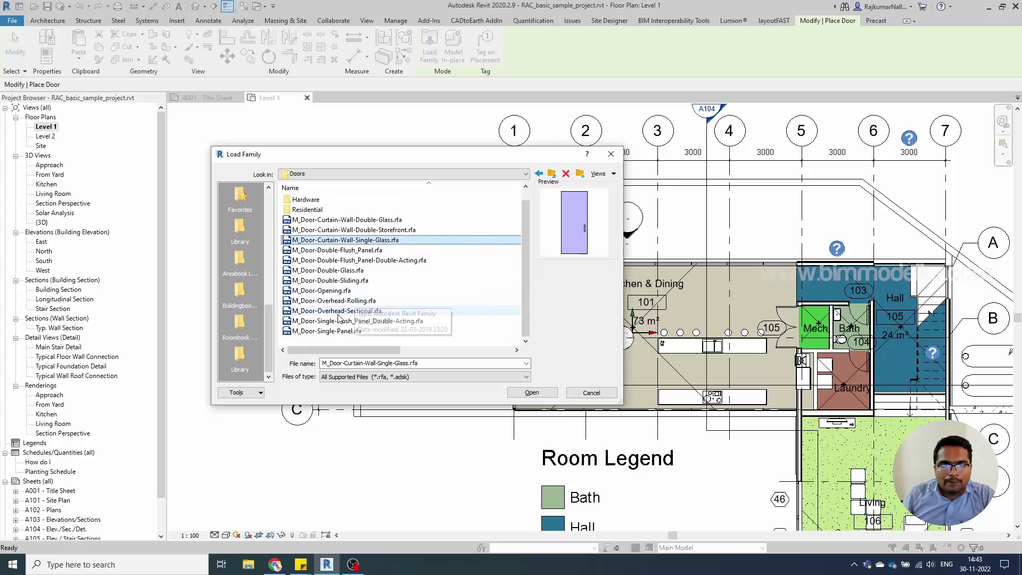
pyautogui.click(341, 332)
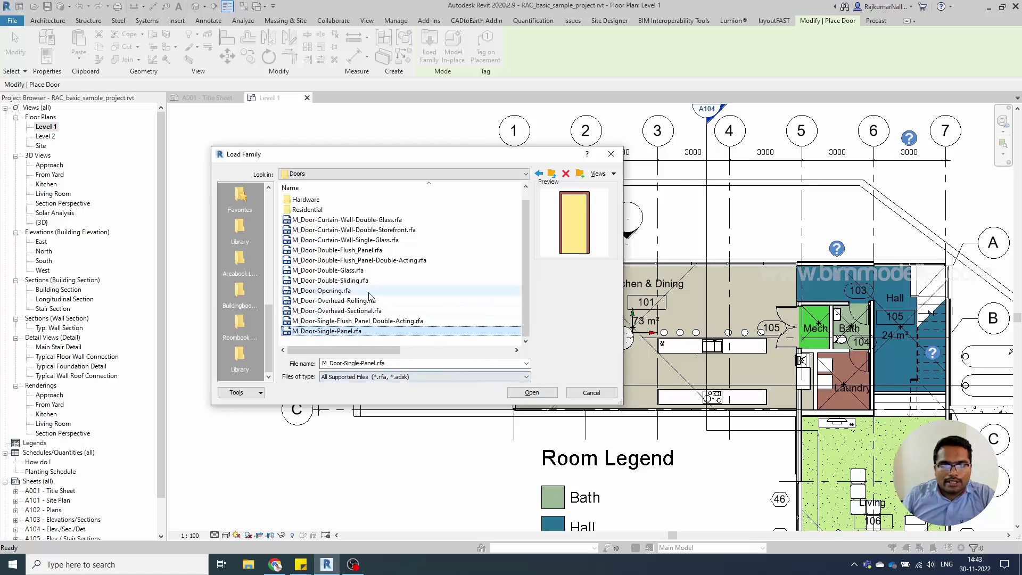
pyautogui.click(349, 272)
pyautogui.click(533, 394)
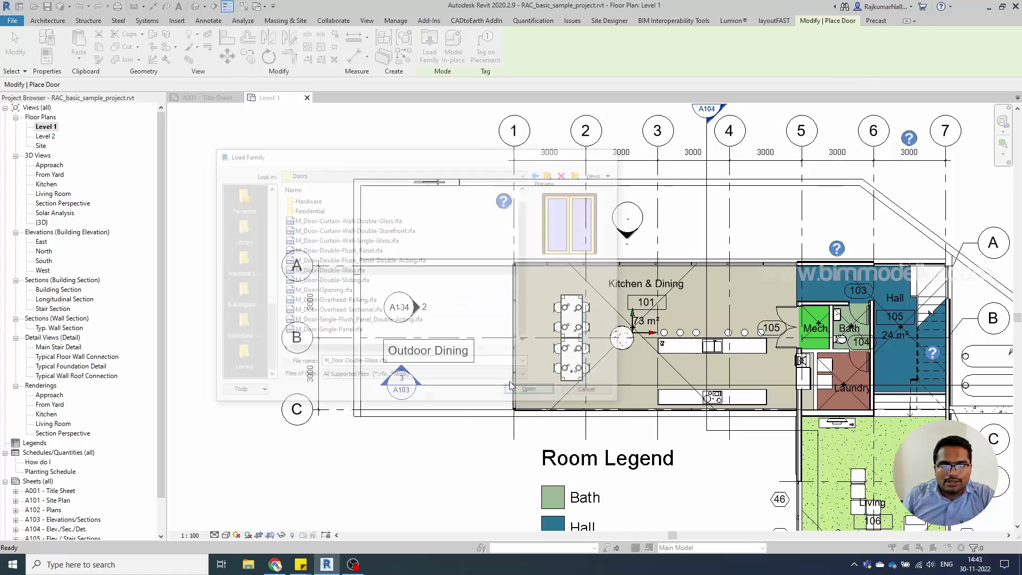
pyautogui.click(348, 146)
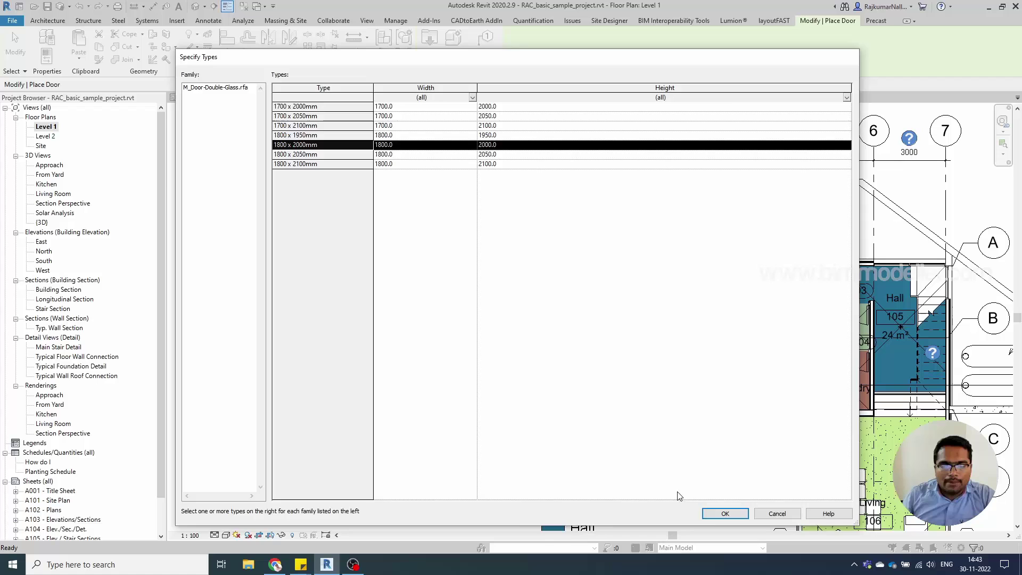
pyautogui.click(725, 513)
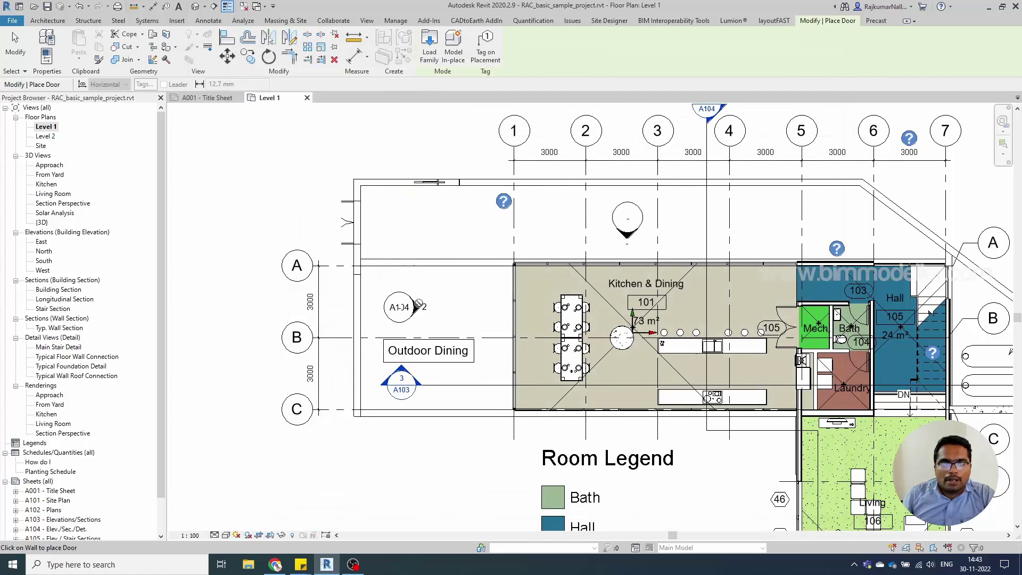
# Cancel door placement, browse the curtain wall door files in Load Family, then close it
pyautogui.press('Escape')
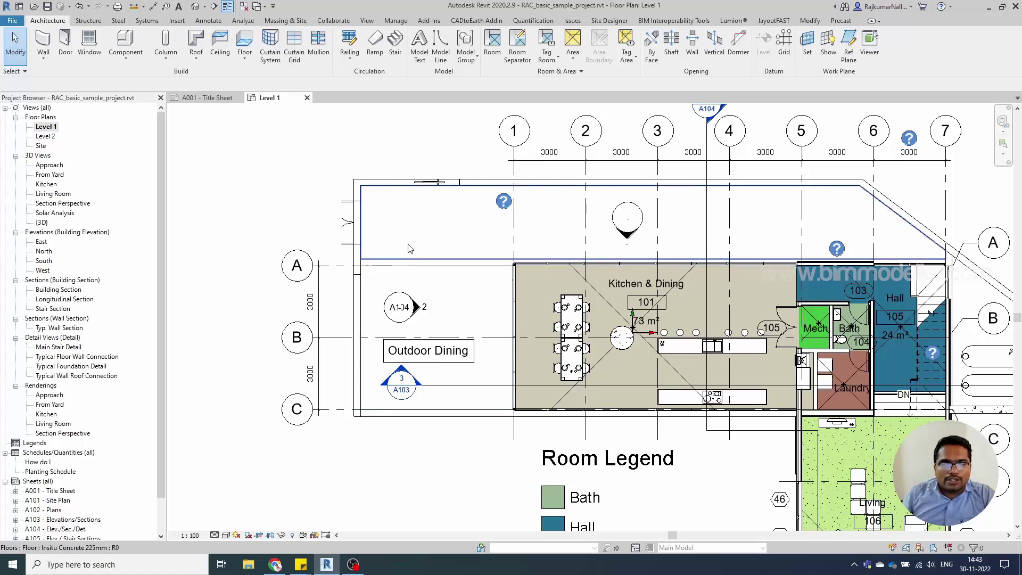
pyautogui.click(430, 48)
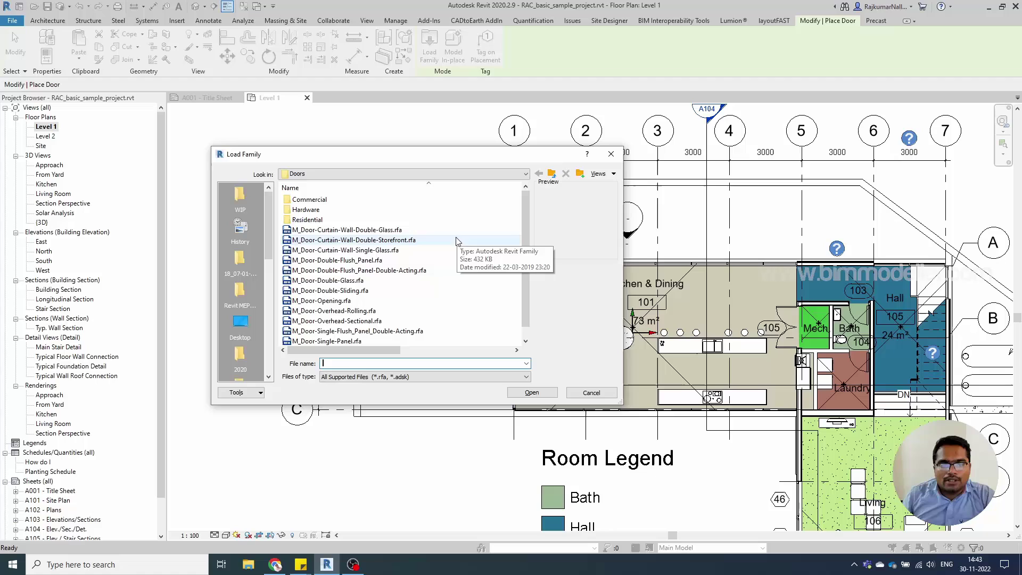
pyautogui.click(380, 230)
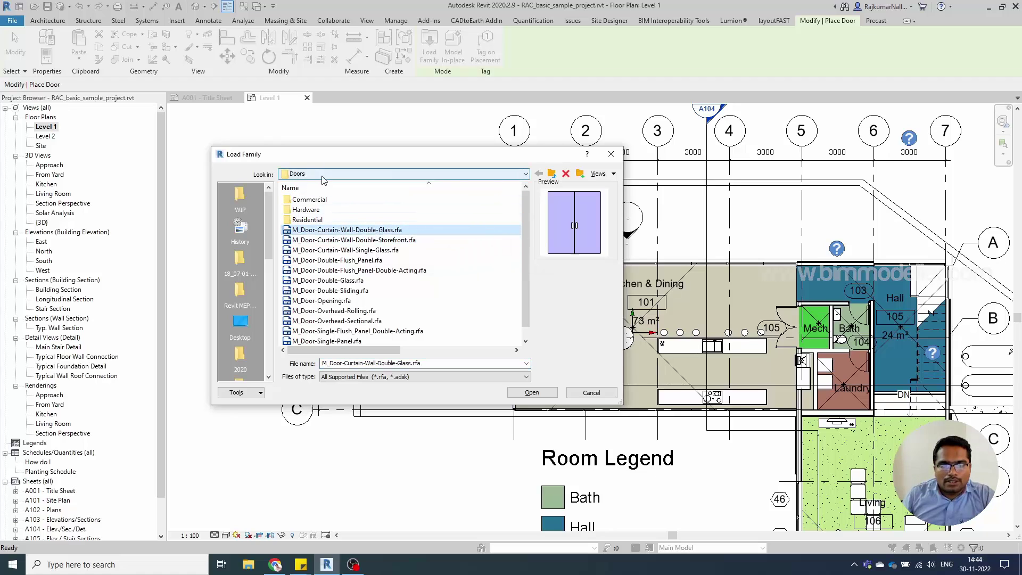
pyautogui.click(334, 239)
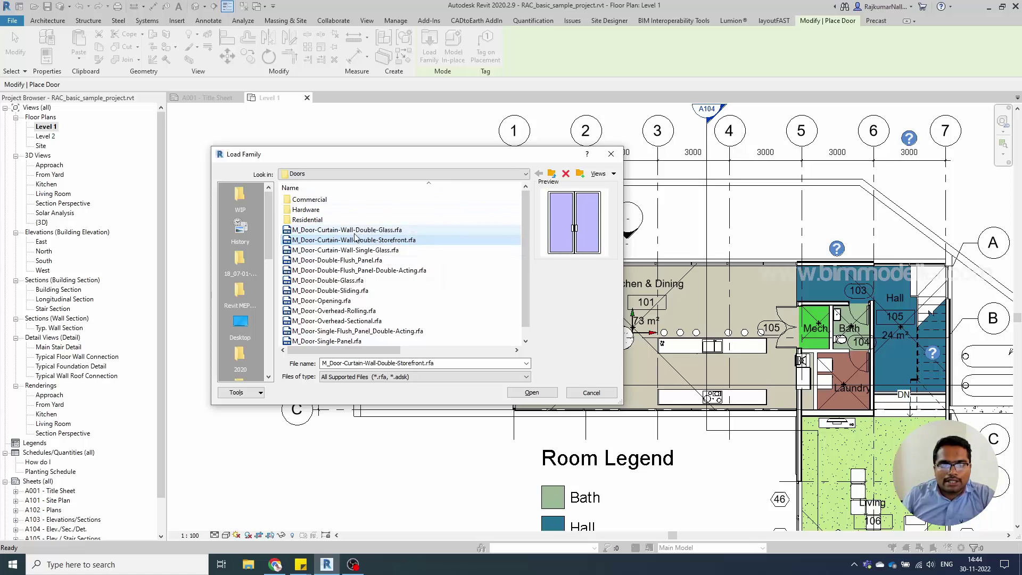
pyautogui.press('Escape')
pyautogui.press('Escape')
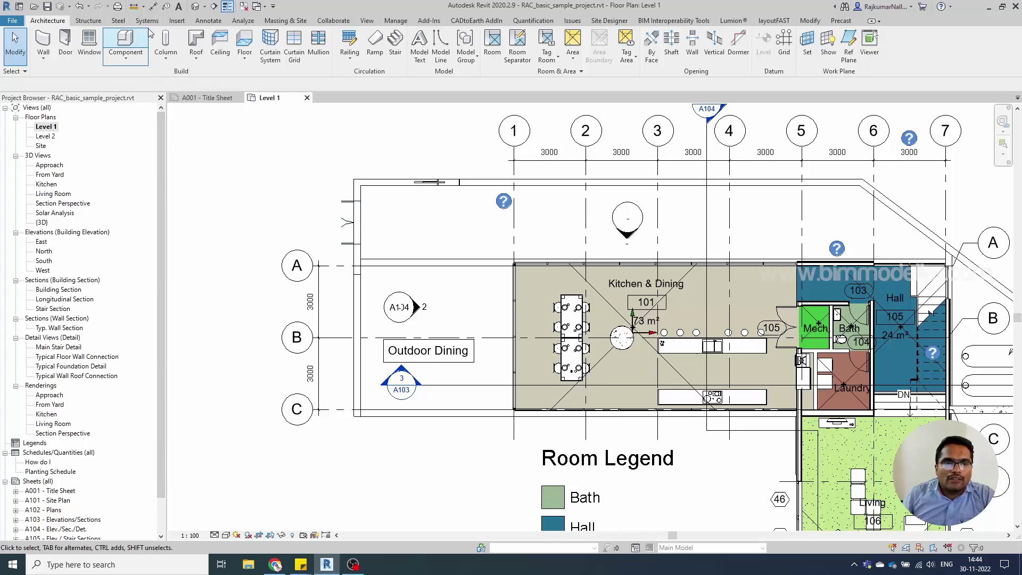
# From the Insert tab, load M_Door-Curtain-Wall-Double-Glass.rfa from the Doors folder
pyautogui.click(176, 21)
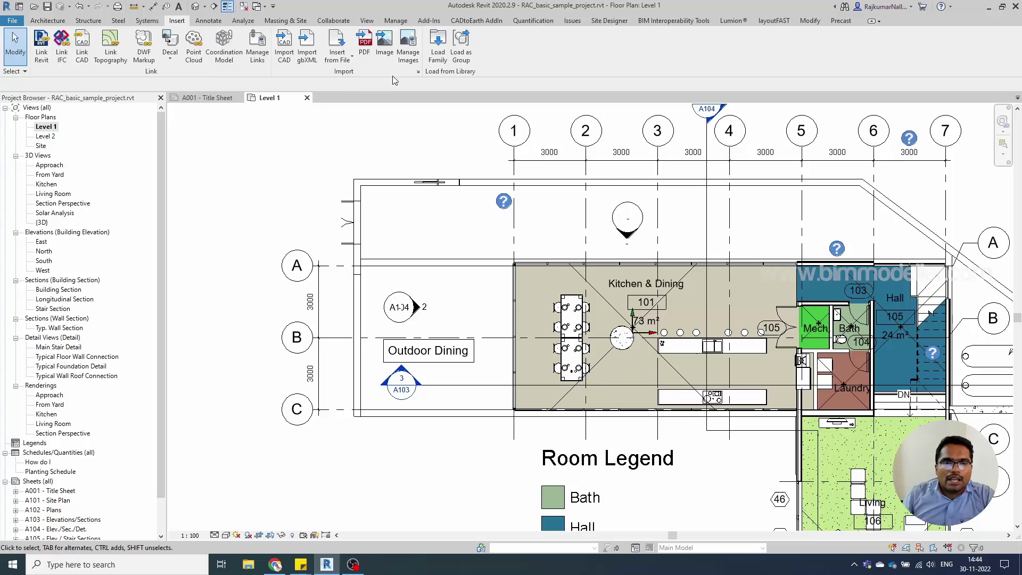
pyautogui.click(438, 55)
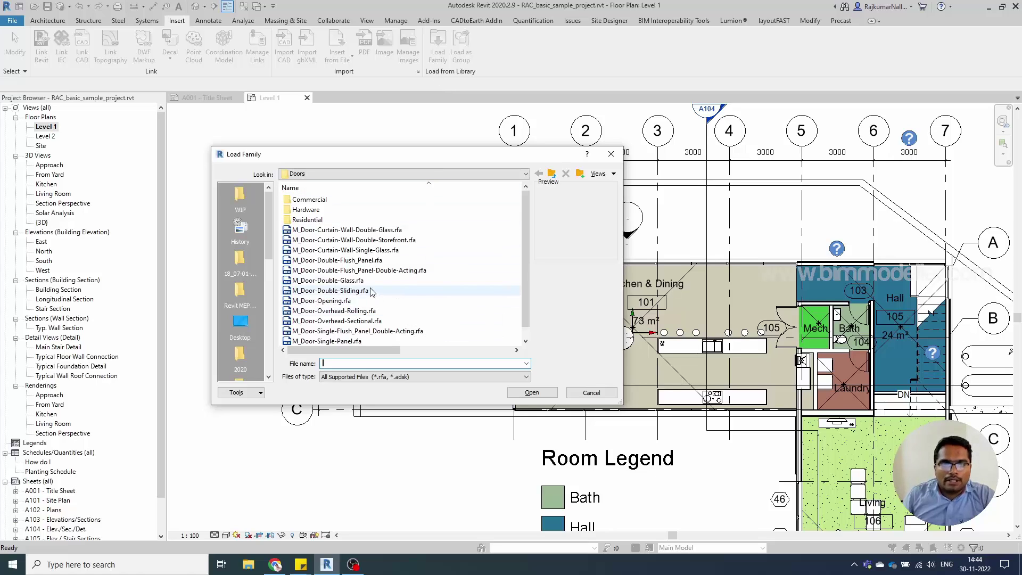
pyautogui.scroll(-1, 372, 301)
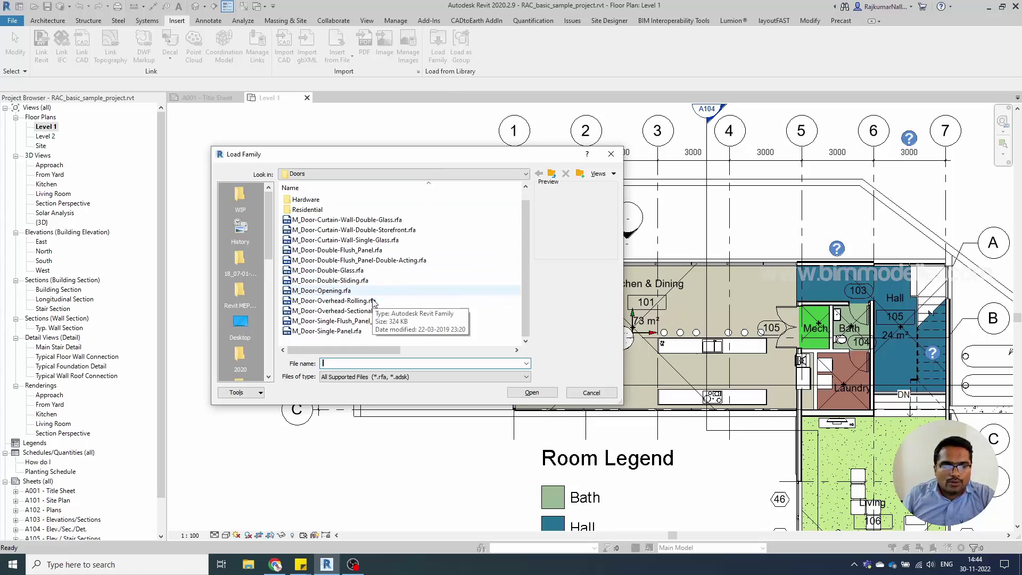
pyautogui.click(373, 220)
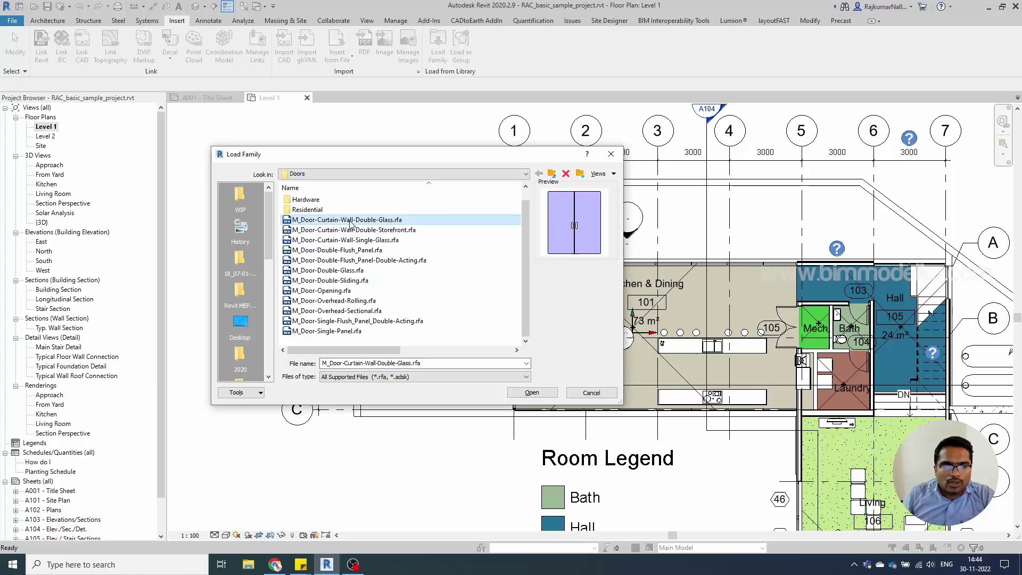
pyautogui.click(530, 393)
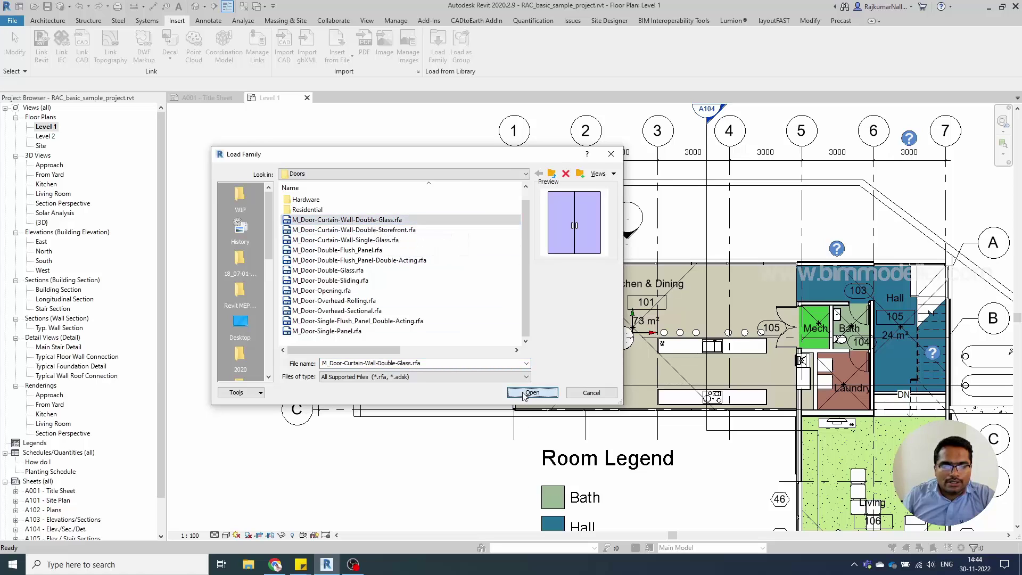
# Expand Families in the Project Browser and look through its categories
pyautogui.scroll(2, 478, 399)
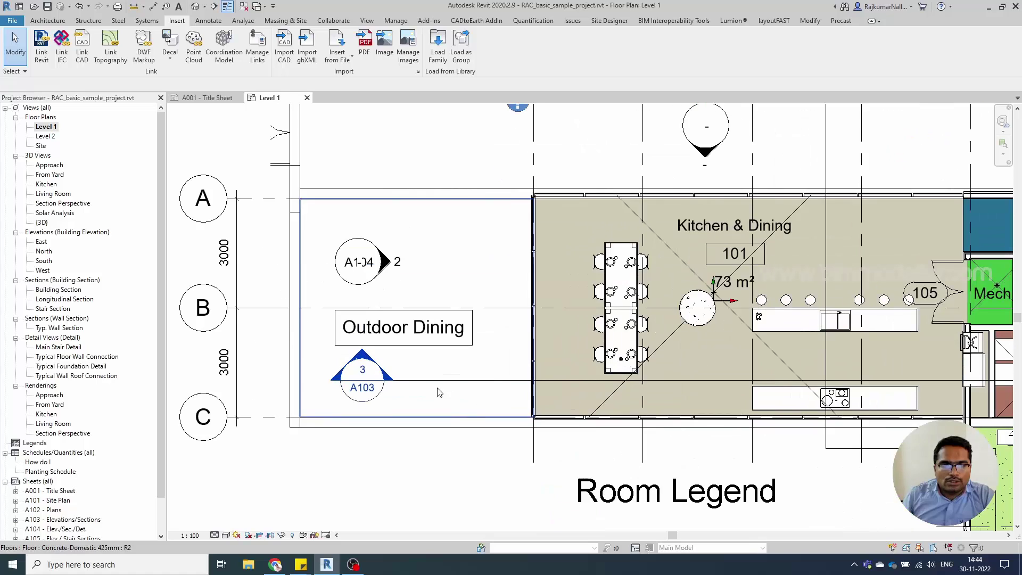
pyautogui.click(48, 500)
pyautogui.scroll(-2, 48, 503)
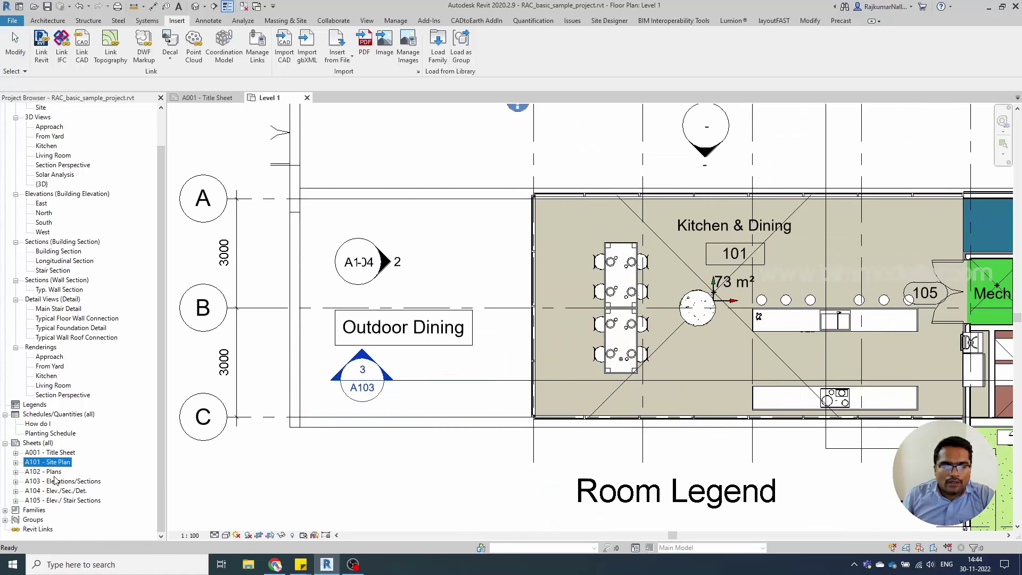
pyautogui.doubleClick(43, 511)
pyautogui.scroll(-1, 75, 477)
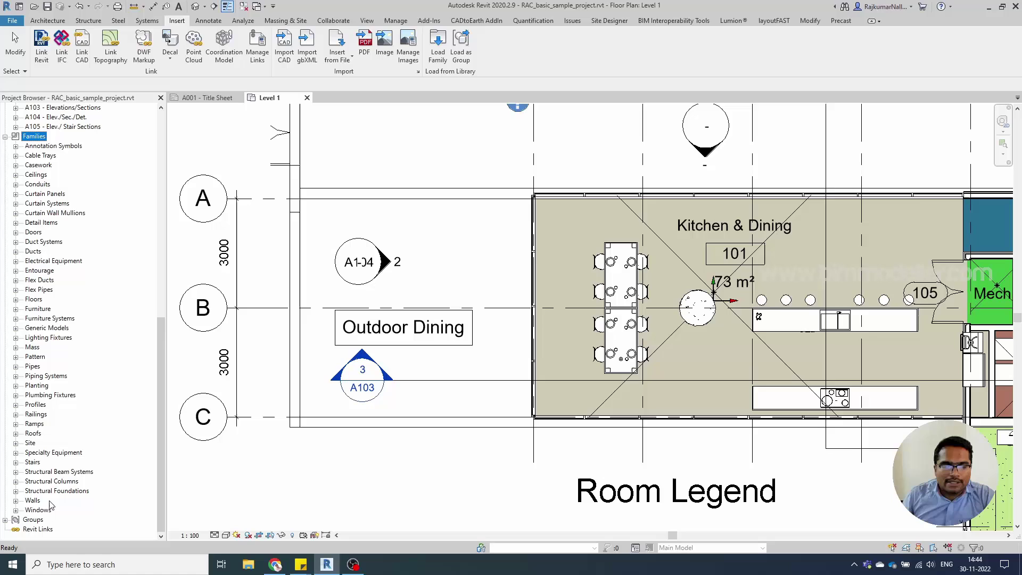
pyautogui.click(33, 433)
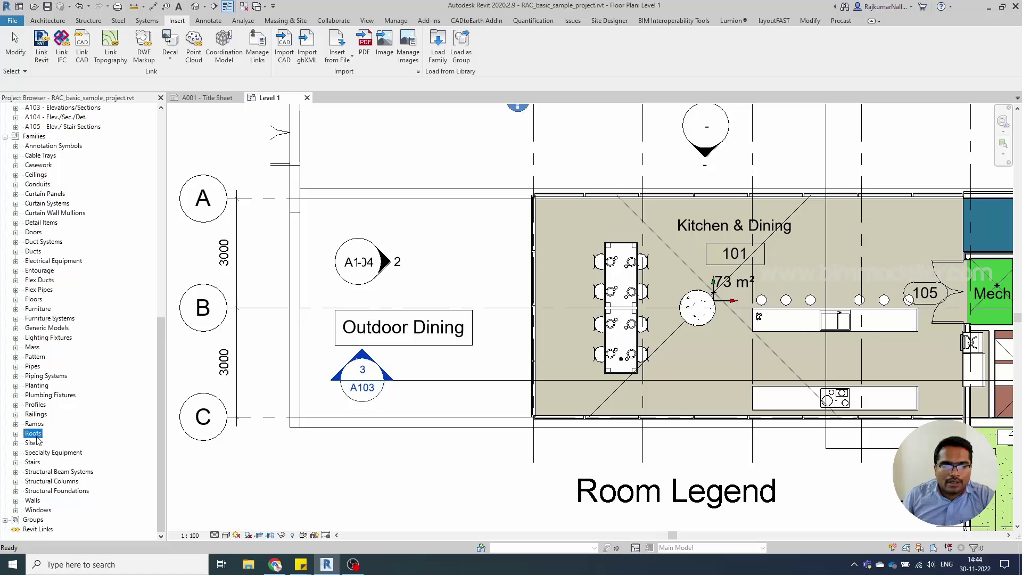
pyautogui.click(36, 175)
pyautogui.click(44, 310)
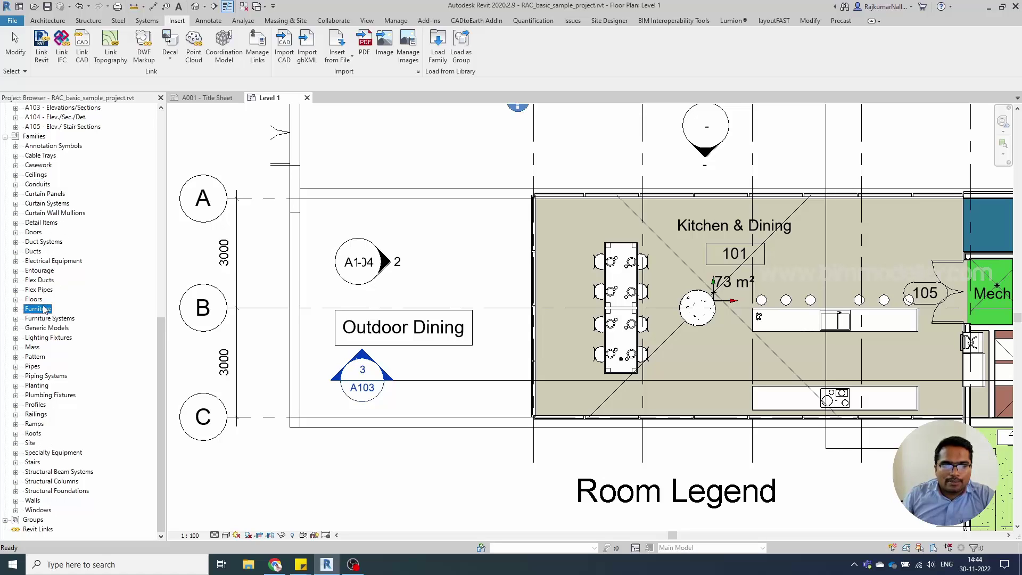
# Expand Curtain Panels > System Panel to reveal the Glazed type, plus Curtain Systems
pyautogui.doubleClick(44, 194)
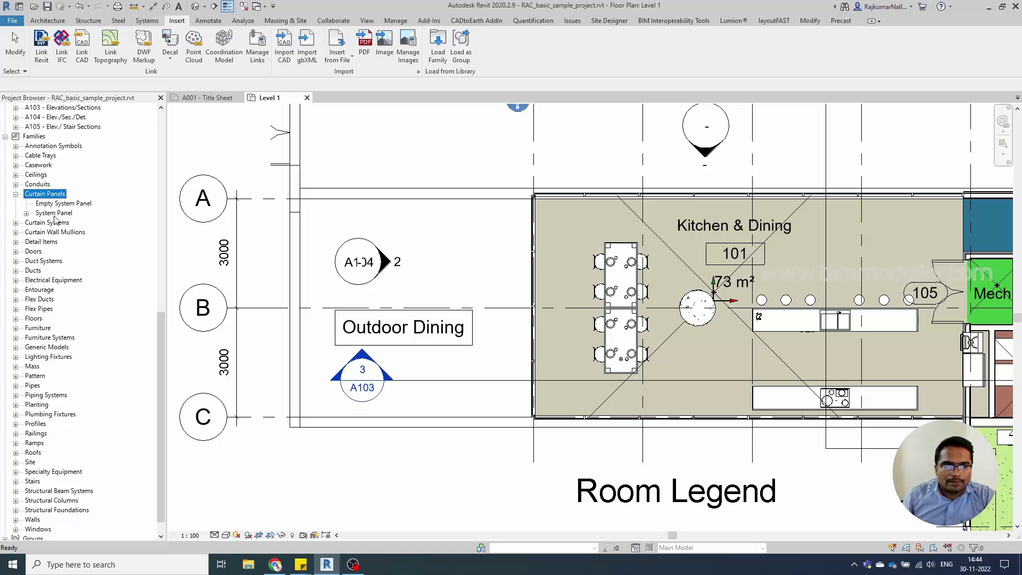
pyautogui.doubleClick(54, 213)
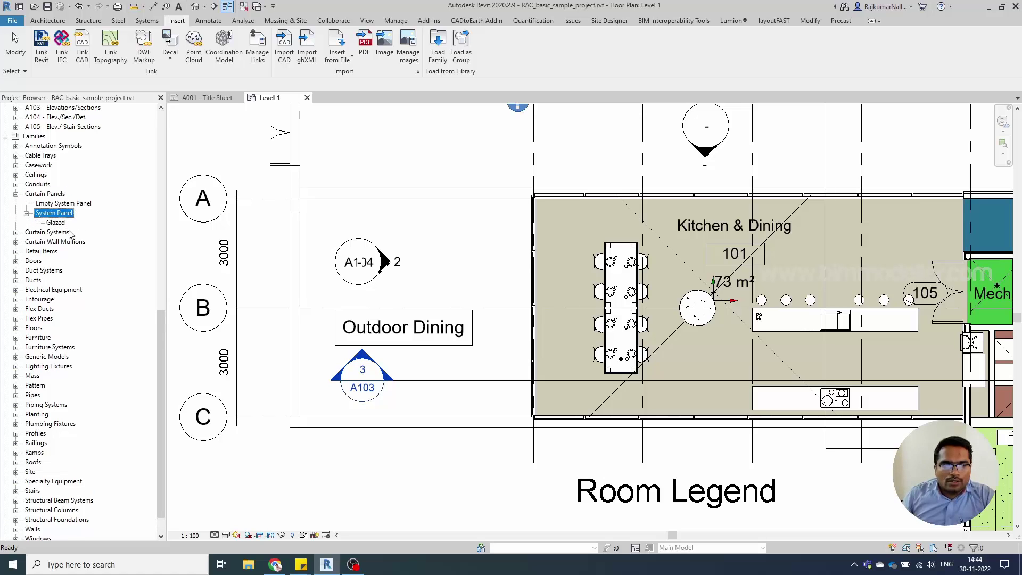
pyautogui.doubleClick(63, 234)
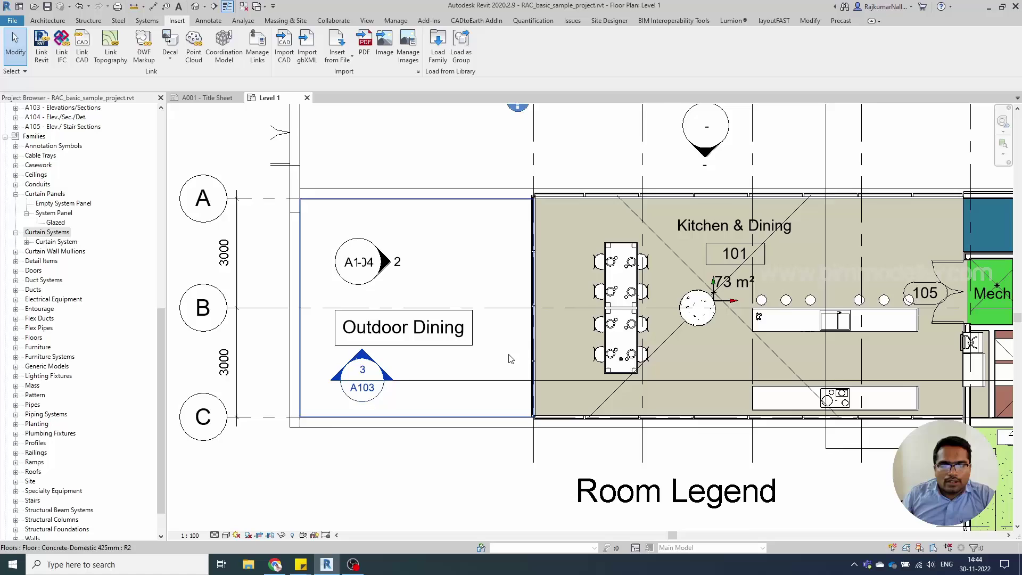
pyautogui.scroll(2, 509, 353)
pyautogui.scroll(2, 545, 360)
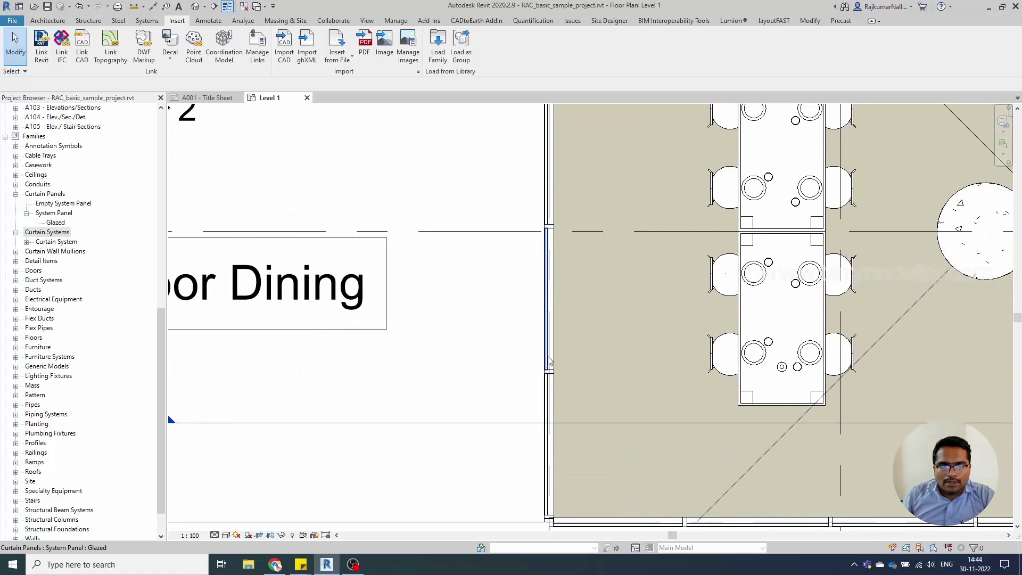
# Change the glazed curtain panel beside Outdoor Dining to type M_Door-Curtain-Wall-Double-Glass, then deselect
pyautogui.click(548, 363)
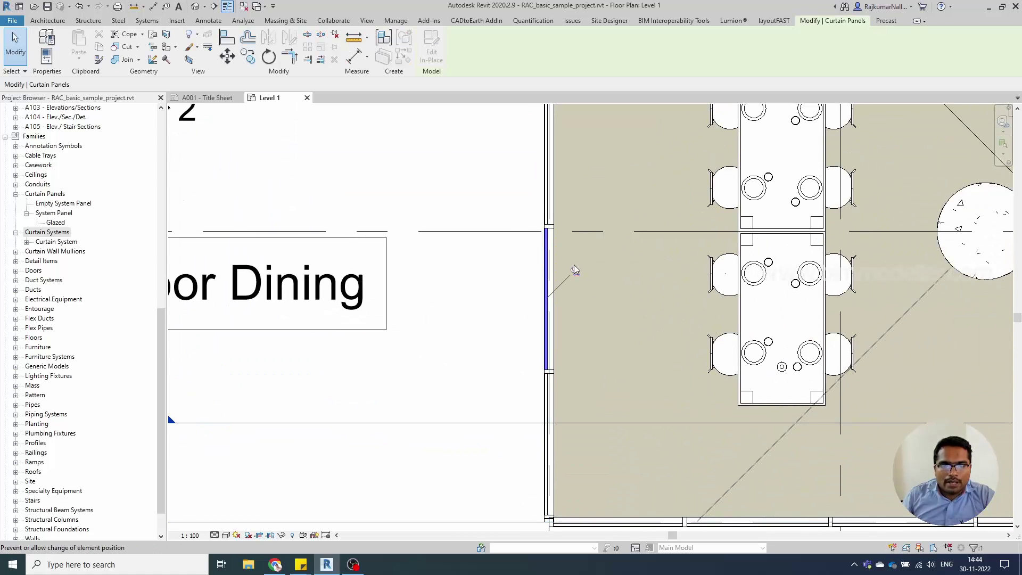
pyautogui.scroll(2, 123, 227)
pyautogui.scroll(5, 123, 227)
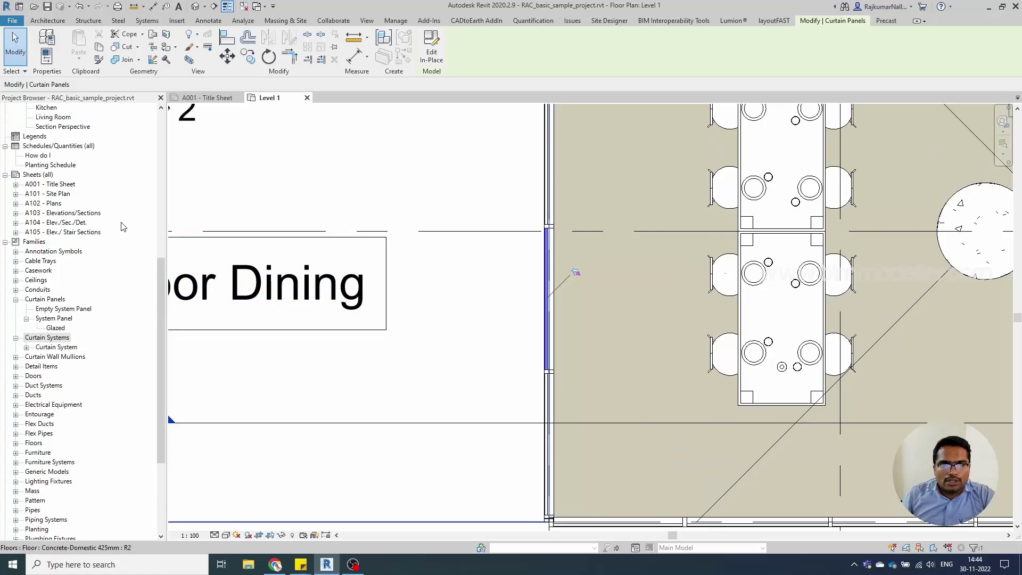
pyautogui.hotkey('ctrl', '1')
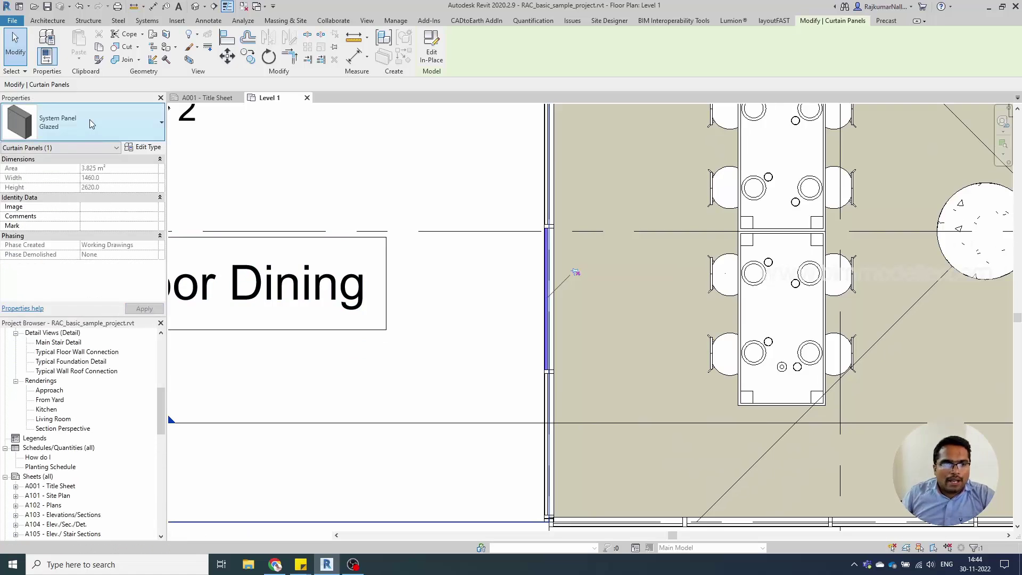
pyautogui.click(80, 122)
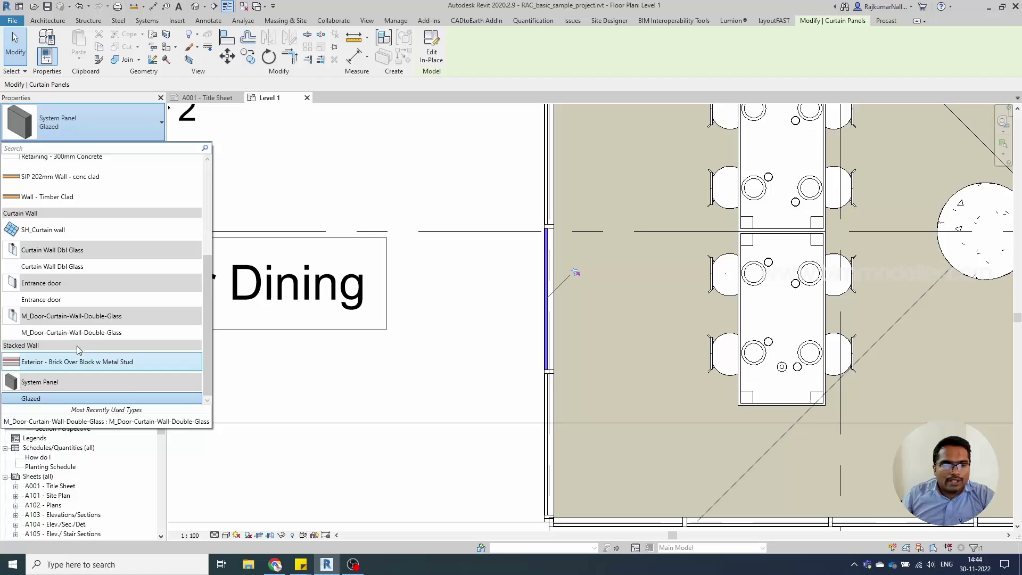
pyautogui.press('Escape')
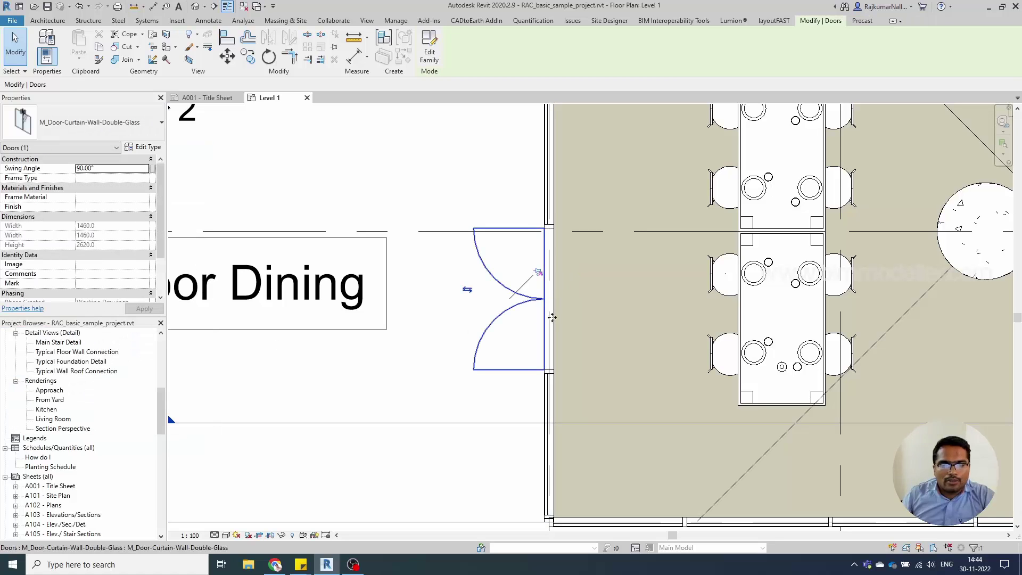
pyautogui.press('Escape')
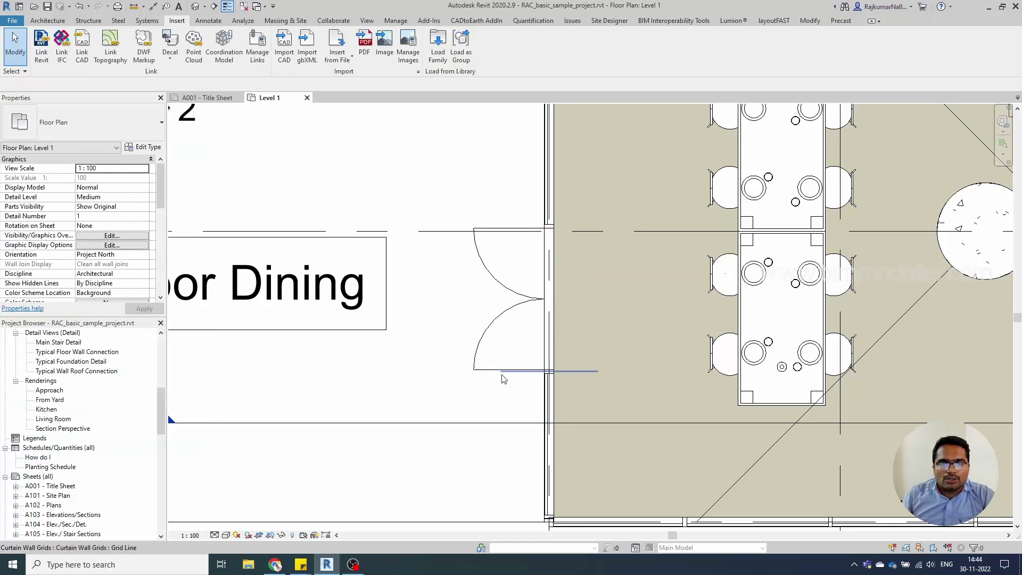
pyautogui.scroll(-2, 490, 384)
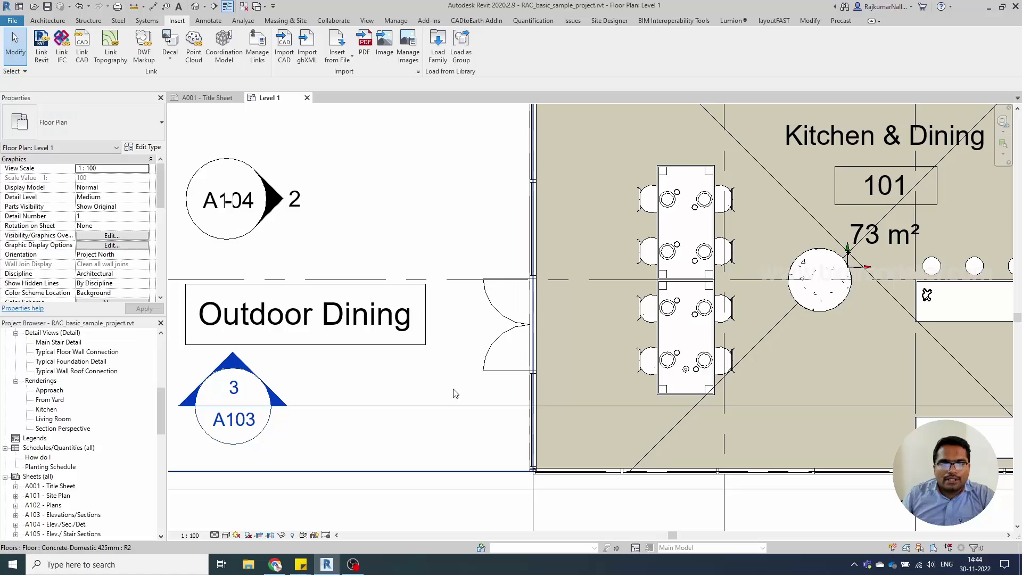
# Zoom out to show Kitchen & Dining and the Room Legend; open and cancel the Open dialog
pyautogui.scroll(-4, 503, 325)
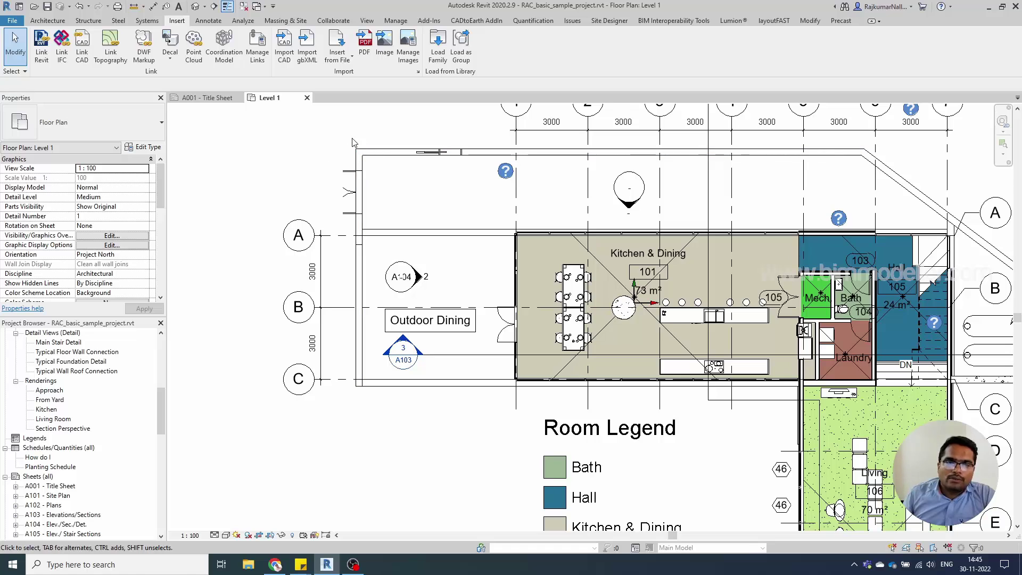
pyautogui.click(34, 6)
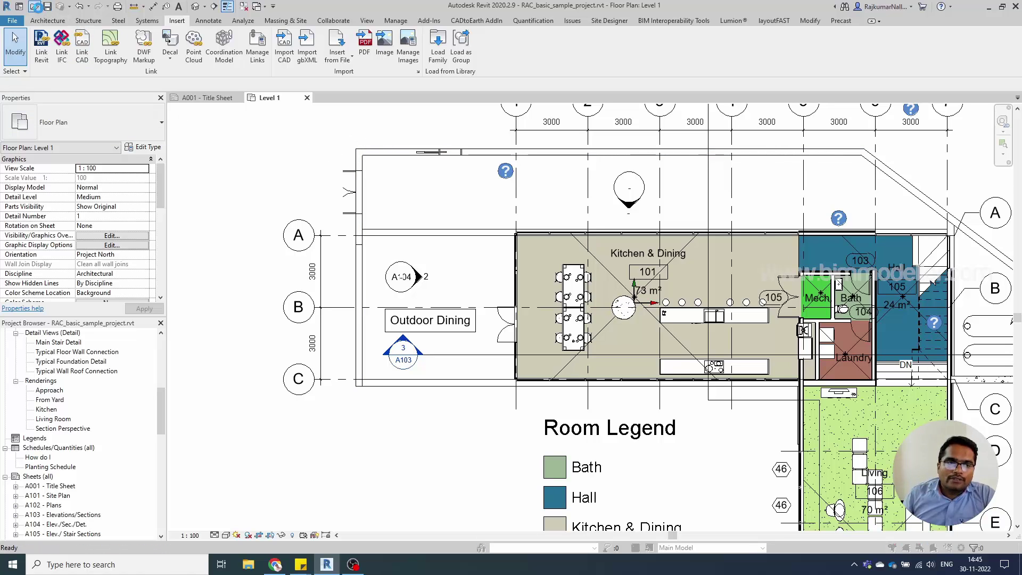
pyautogui.press('Escape')
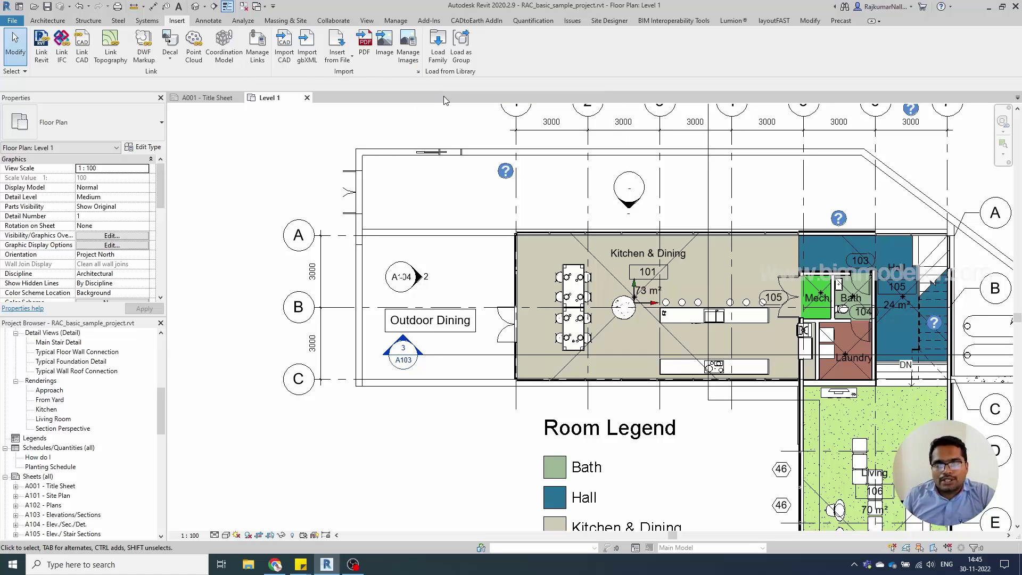
# Open Doors_IntAys_4.rfa from the UK library's Doors > Internal Doors folder and load it into the project
pyautogui.click(34, 6)
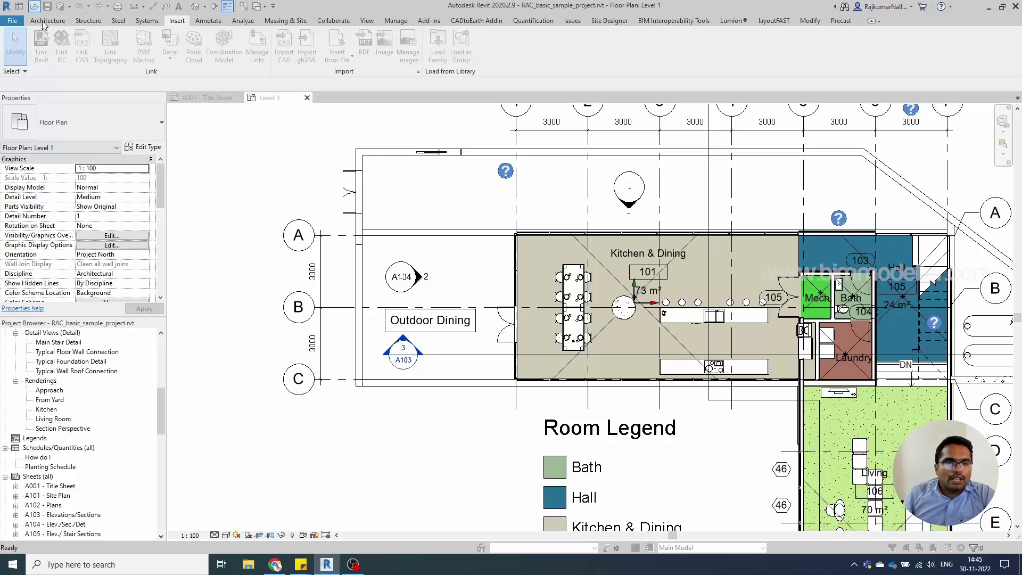
pyautogui.scroll(-5, 344, 300)
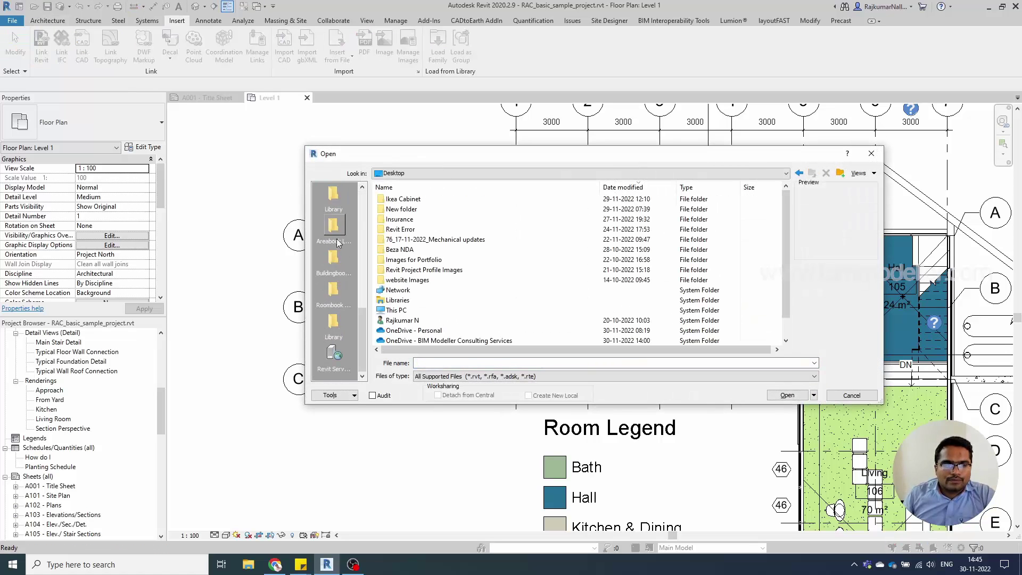
pyautogui.click(334, 324)
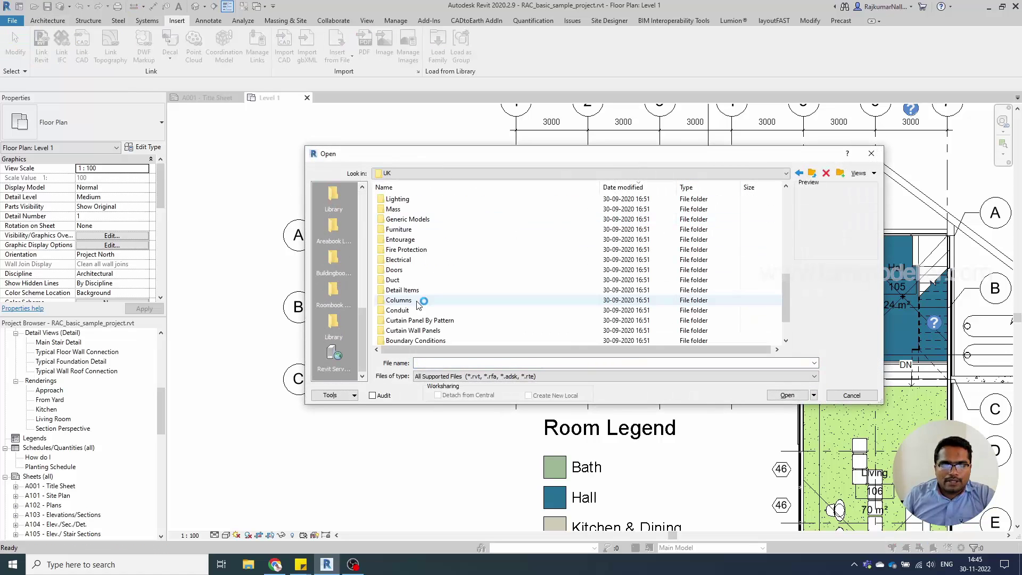
pyautogui.doubleClick(418, 269)
pyautogui.doubleClick(415, 208)
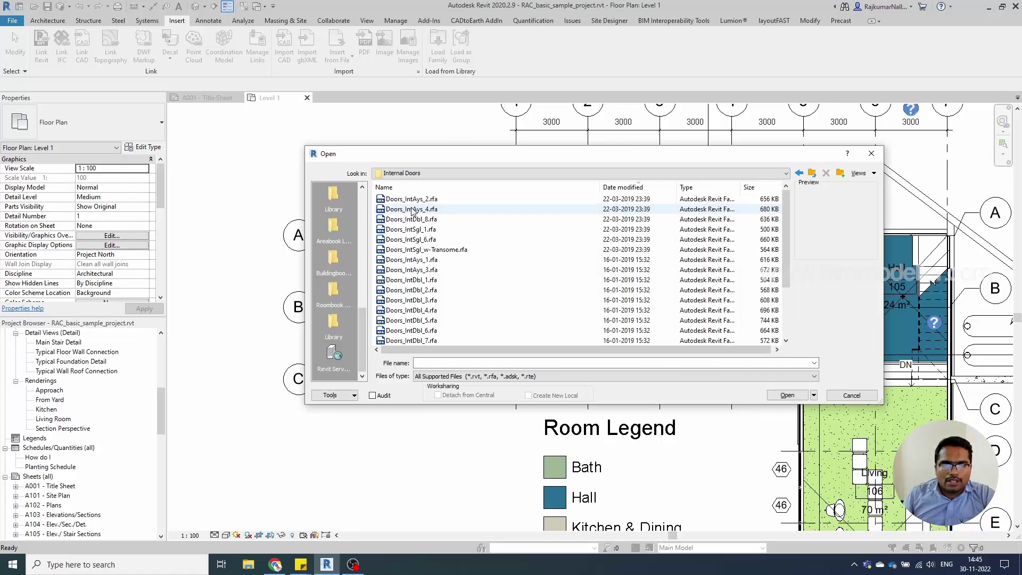
pyautogui.click(412, 209)
pyautogui.click(788, 395)
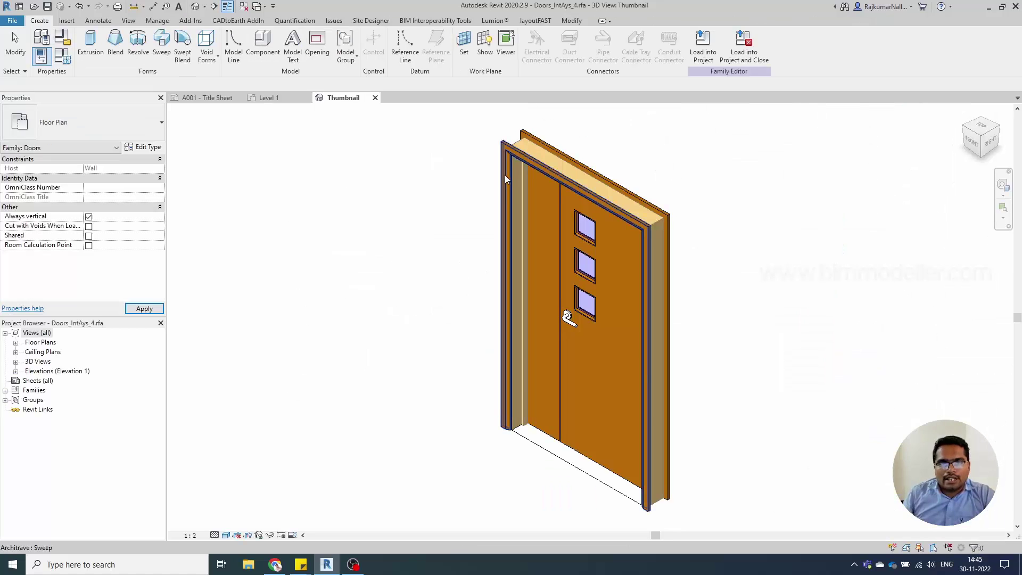
pyautogui.click(704, 46)
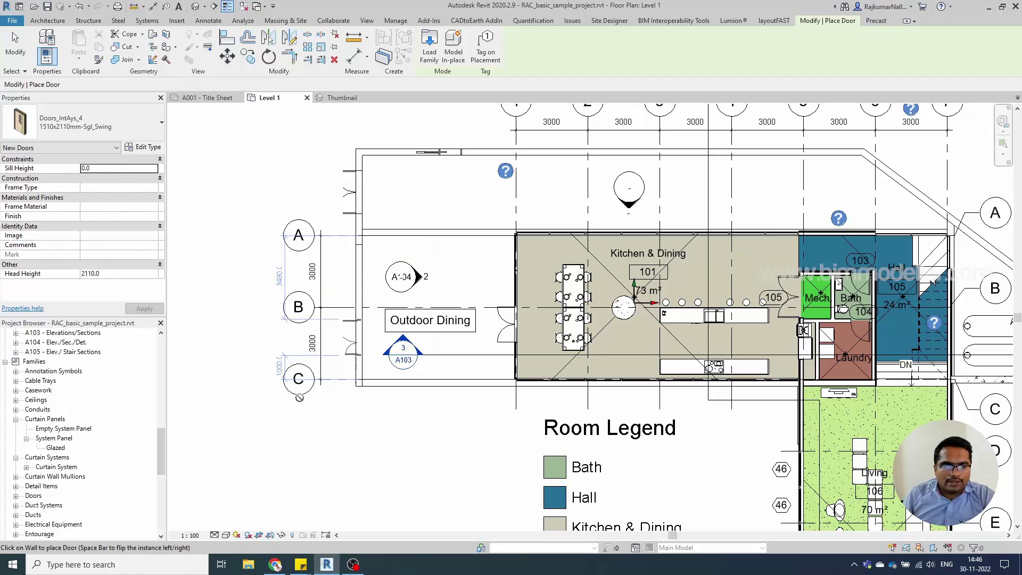
pyautogui.press('Escape')
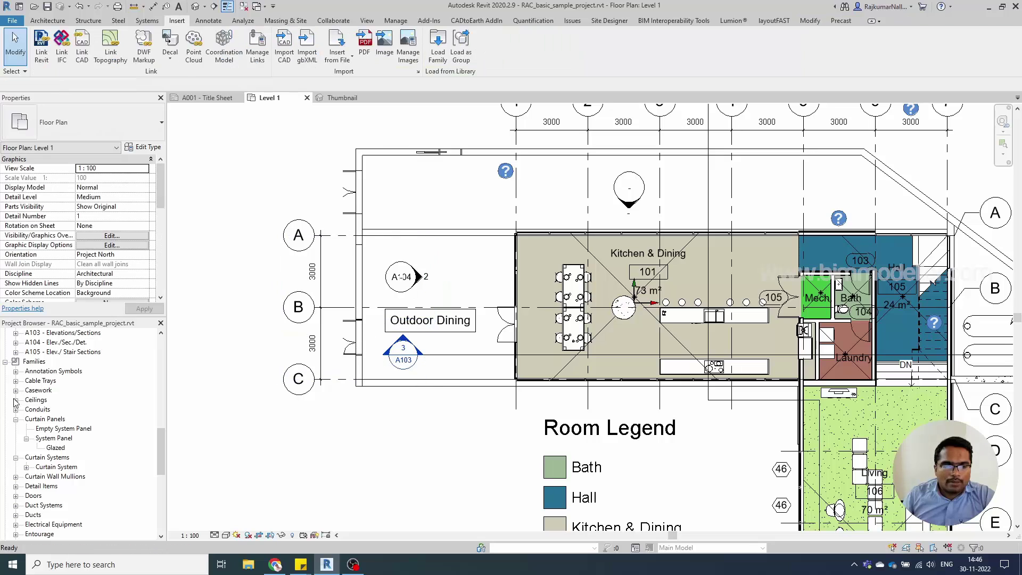
# Expand Families > Doors to list the loaded door families, then open and close the tree search
pyautogui.click(34, 496)
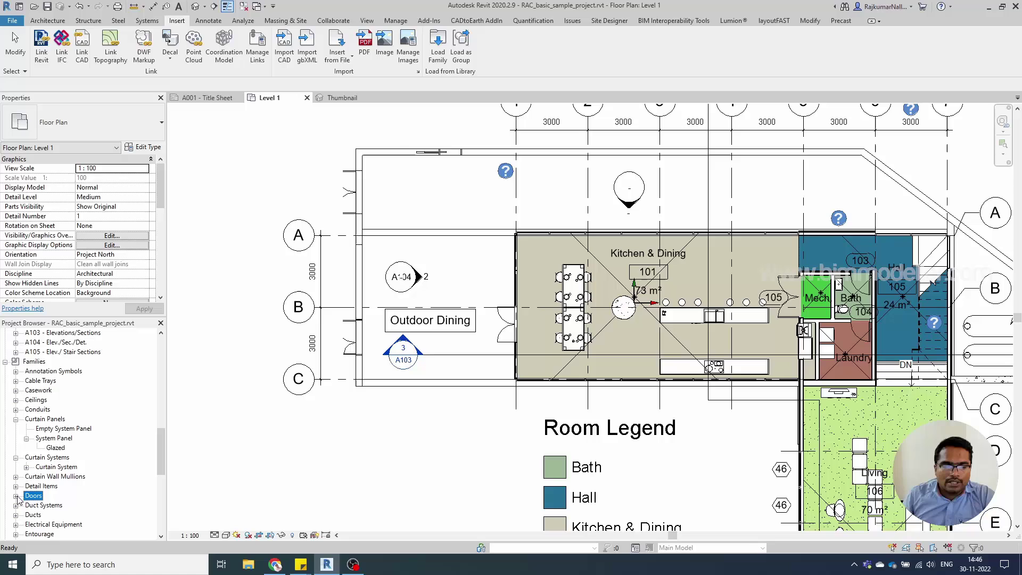
pyautogui.scroll(-2, 38, 464)
pyautogui.click(16, 448)
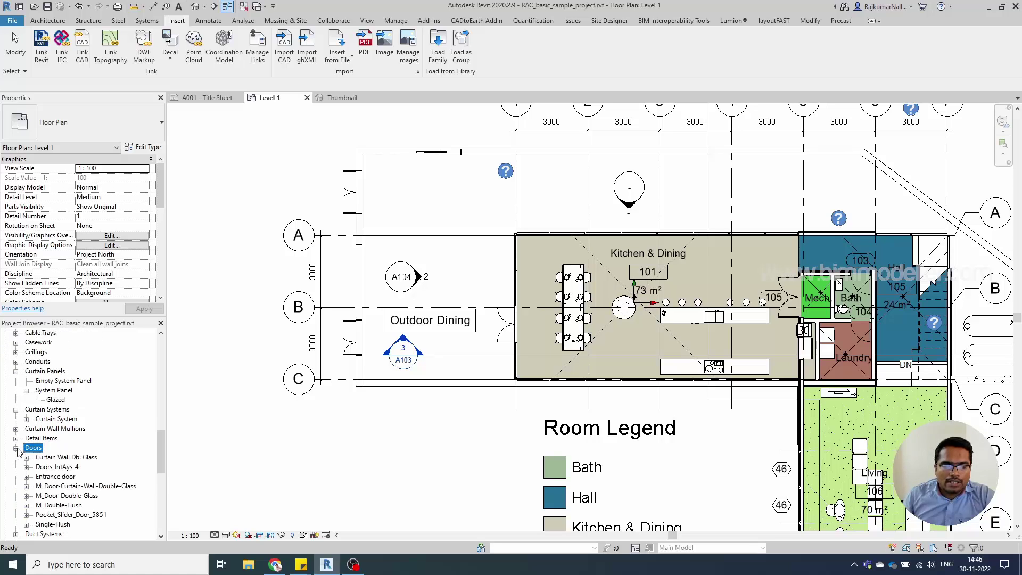
pyautogui.rightClick(37, 453)
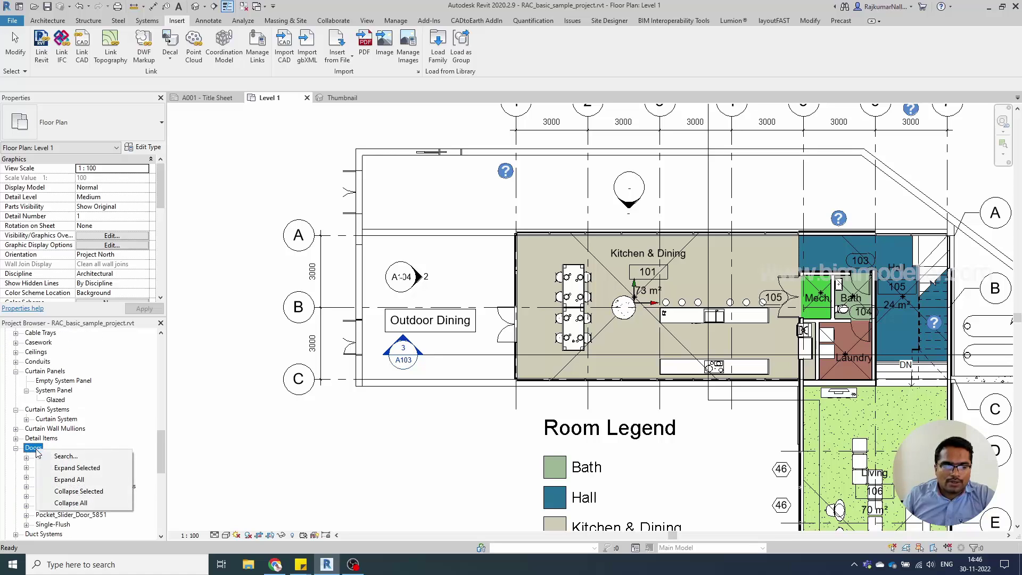
pyautogui.click(75, 458)
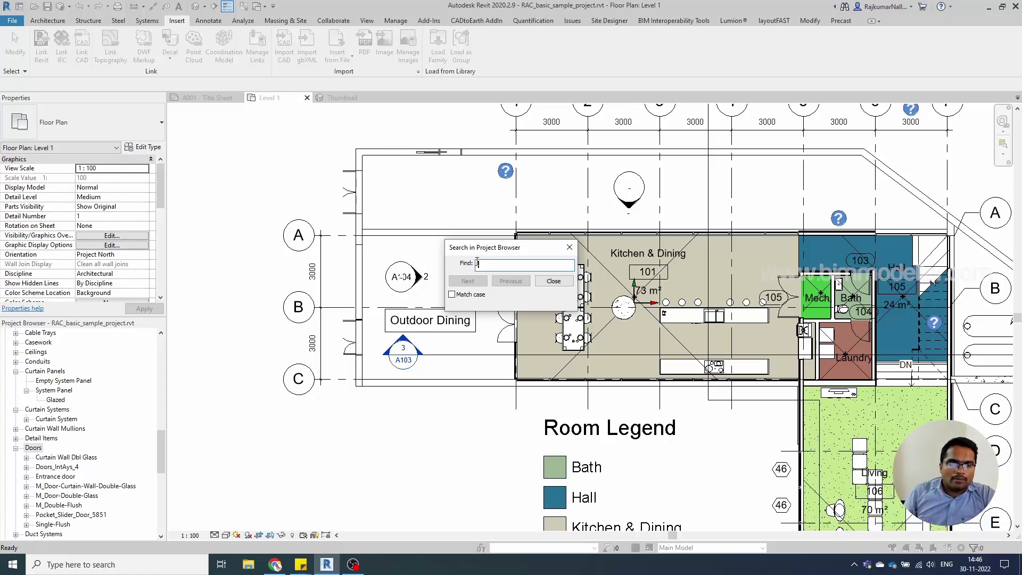
pyautogui.press('Escape')
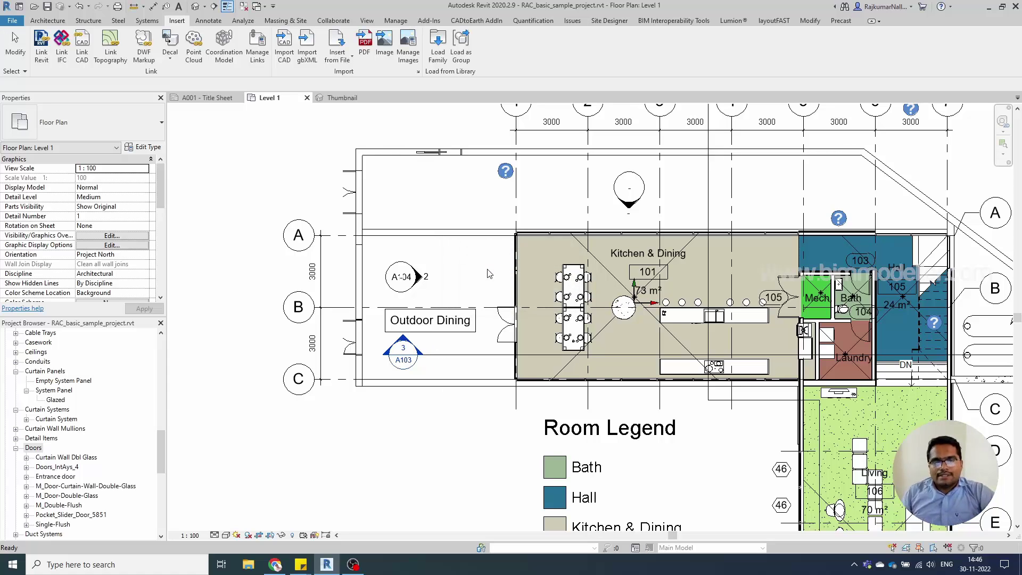